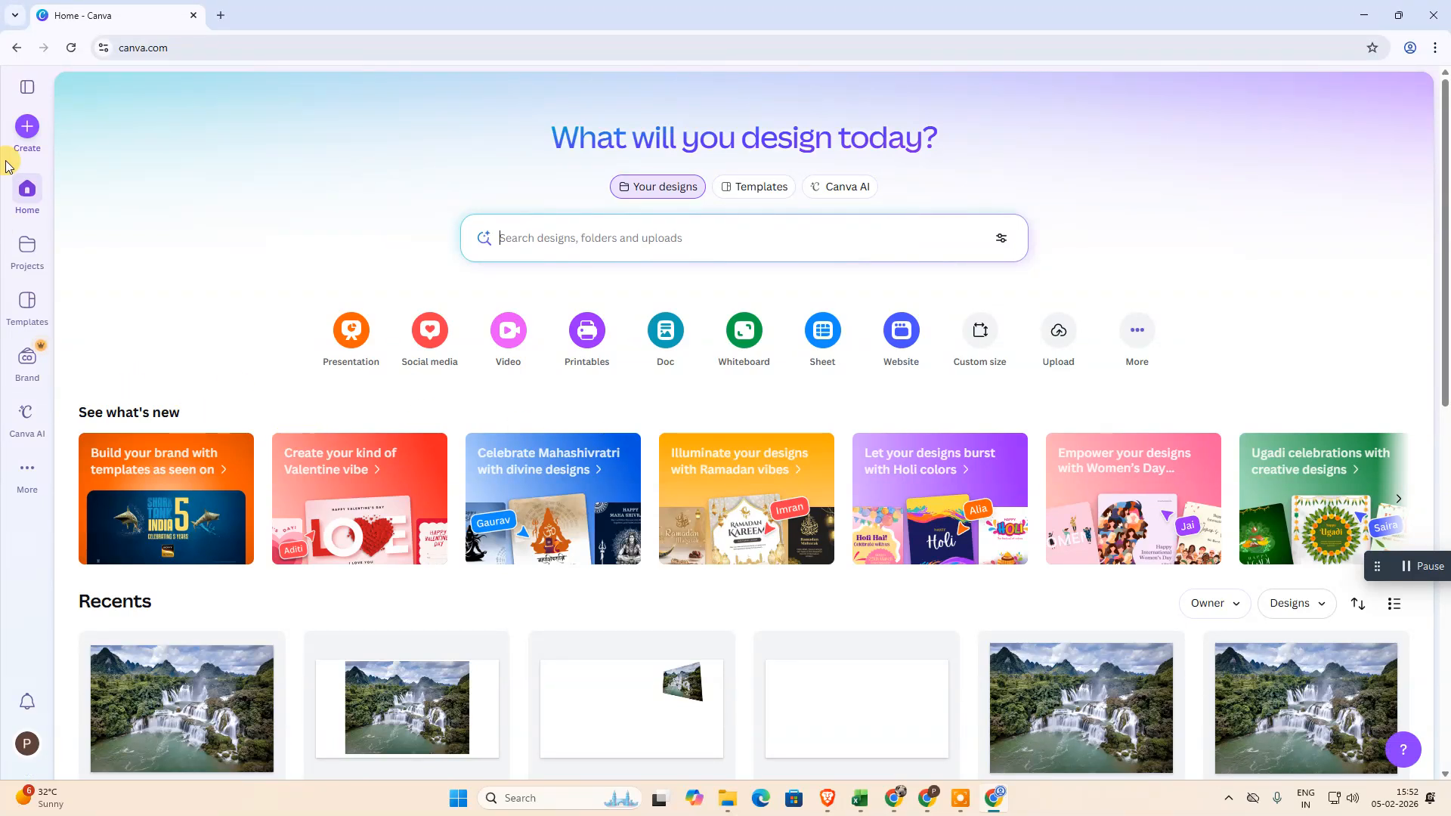
# Create a new blank presentation design and select its empty page
pyautogui.click(25, 133)
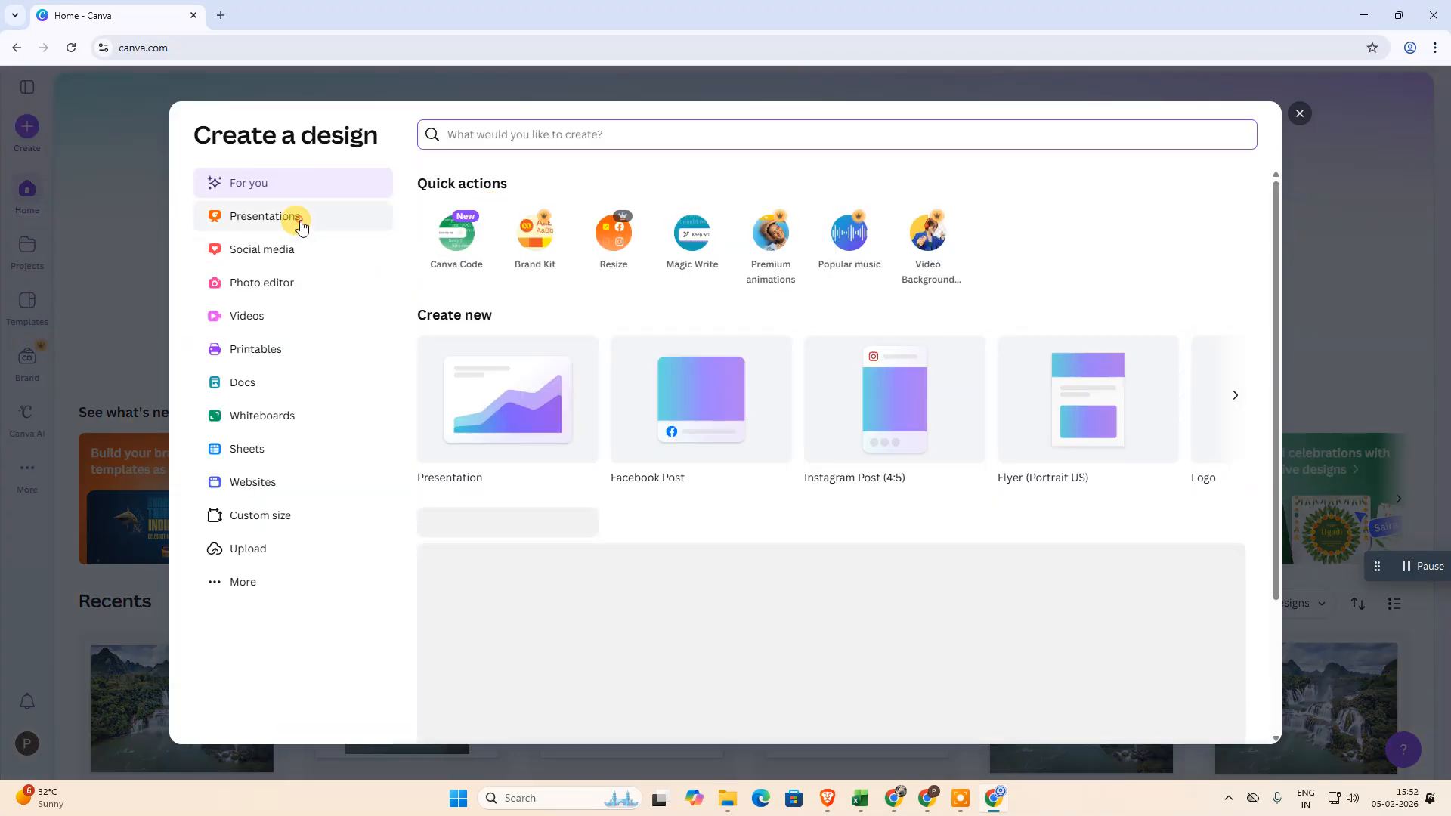
pyautogui.click(292, 217)
pyautogui.click(900, 269)
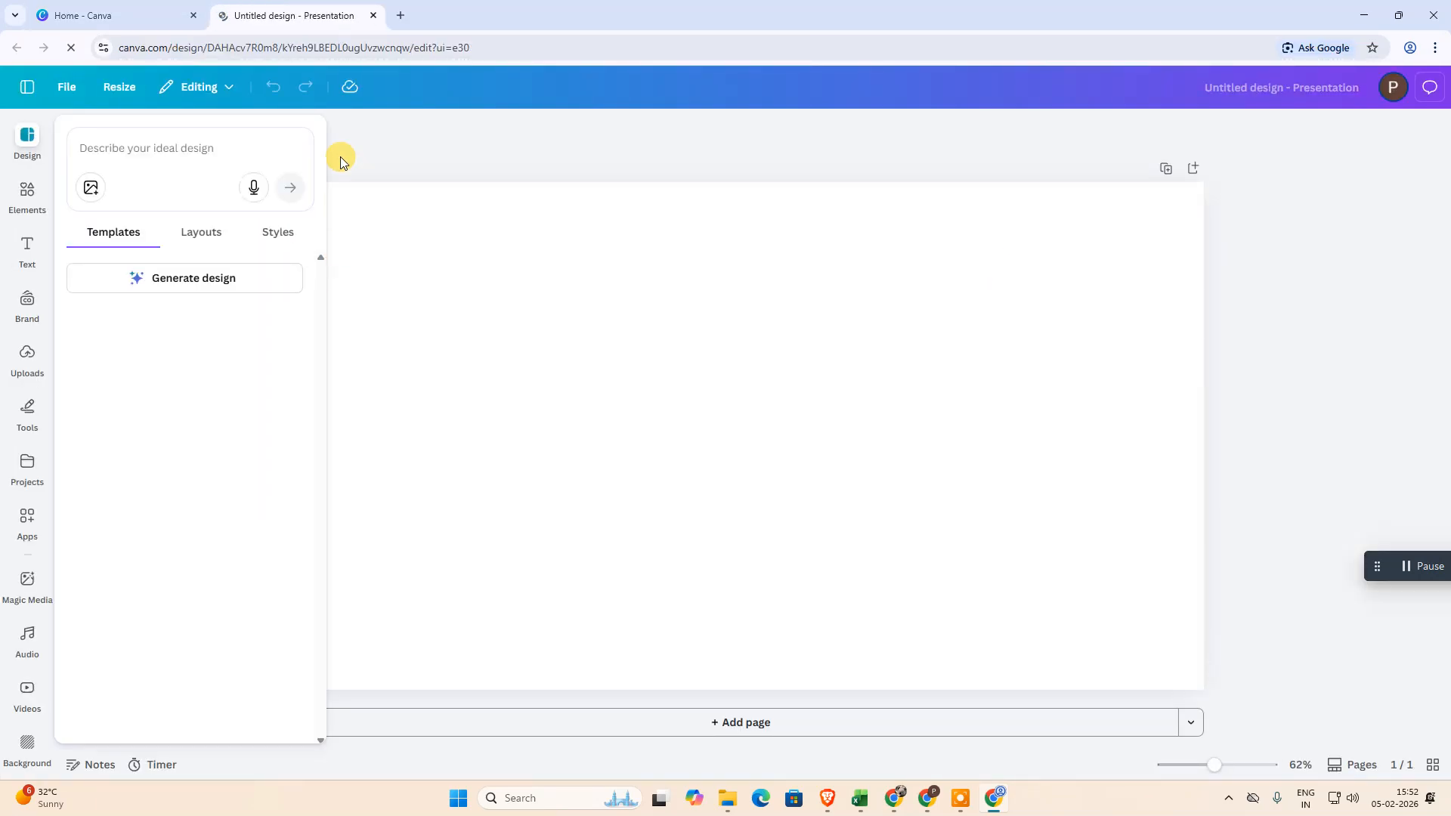
pyautogui.click(444, 135)
pyautogui.click(769, 349)
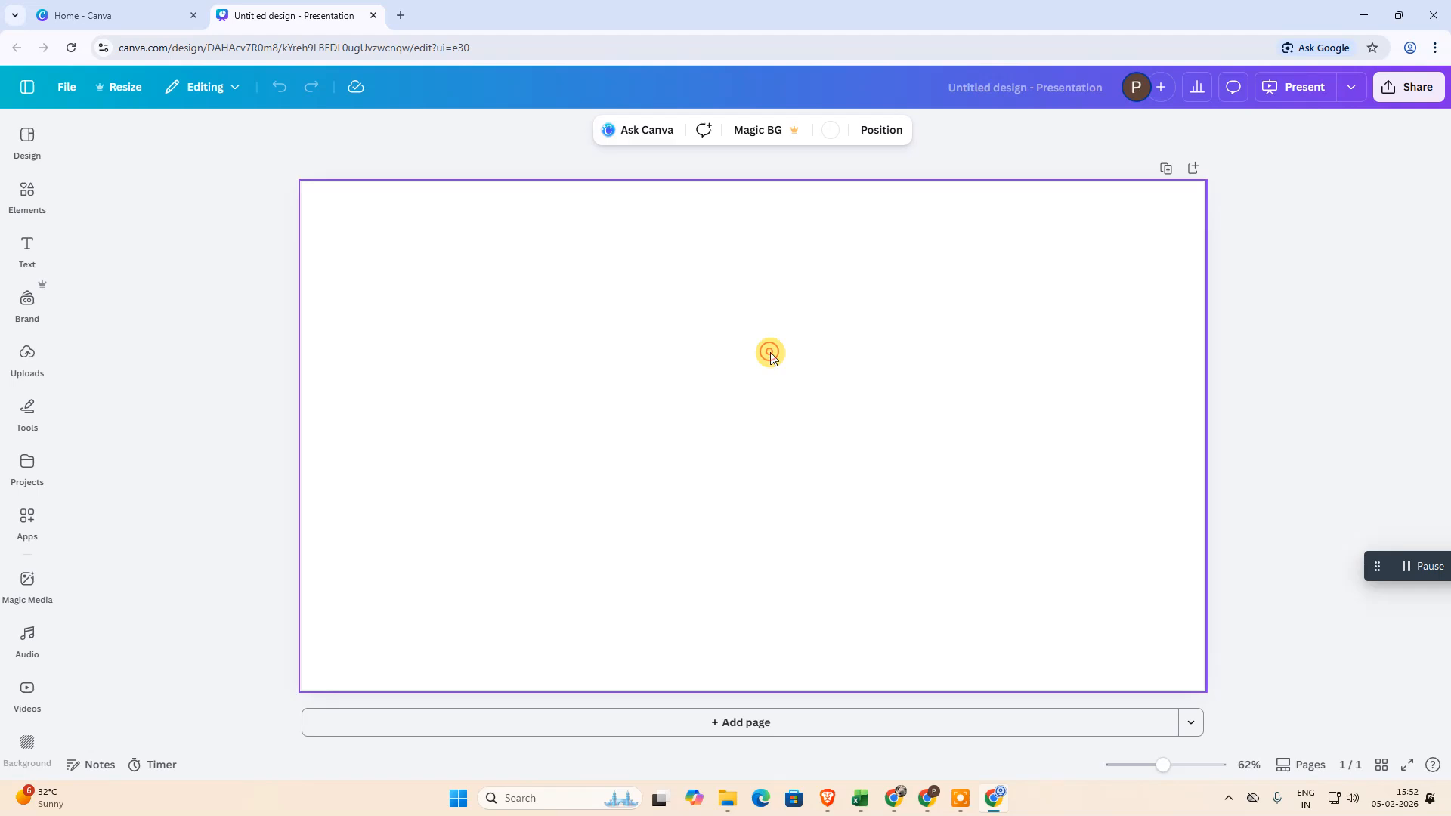
# Upload the image file "nc" from the Documents folder to the design's uploads
pyautogui.click(34, 382)
pyautogui.click(484, 98)
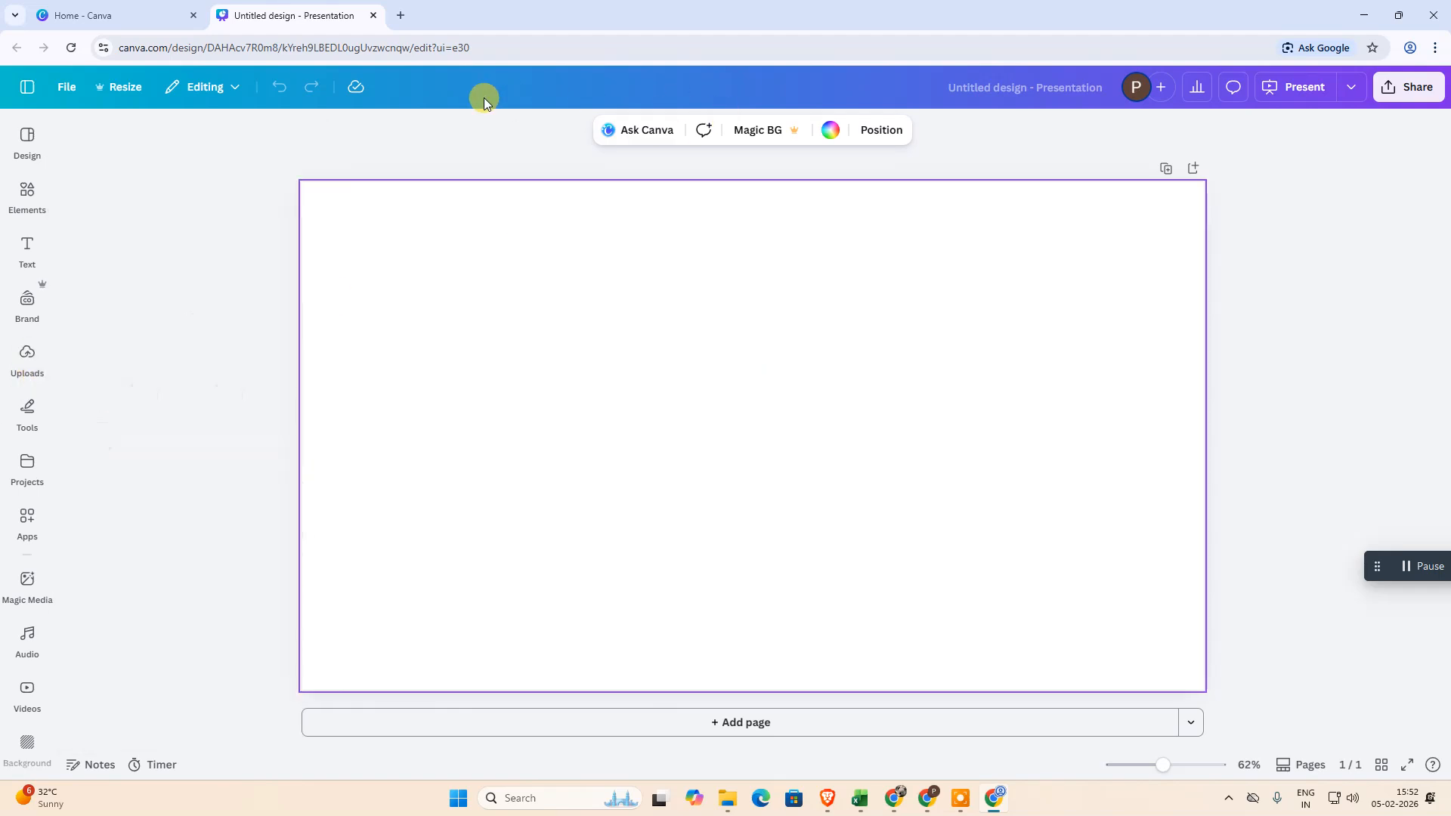
pyautogui.click(7, 364)
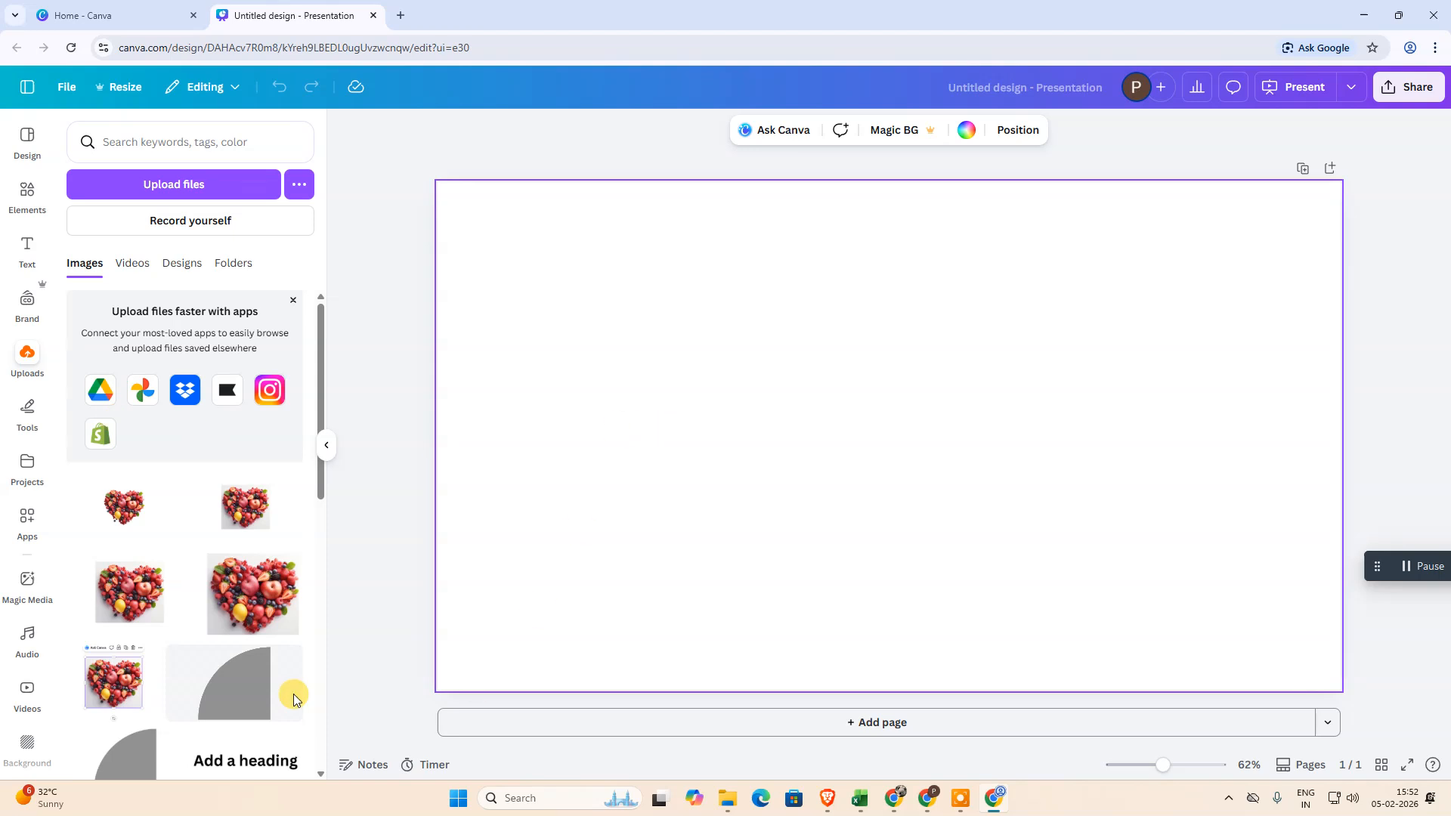
pyautogui.click(223, 189)
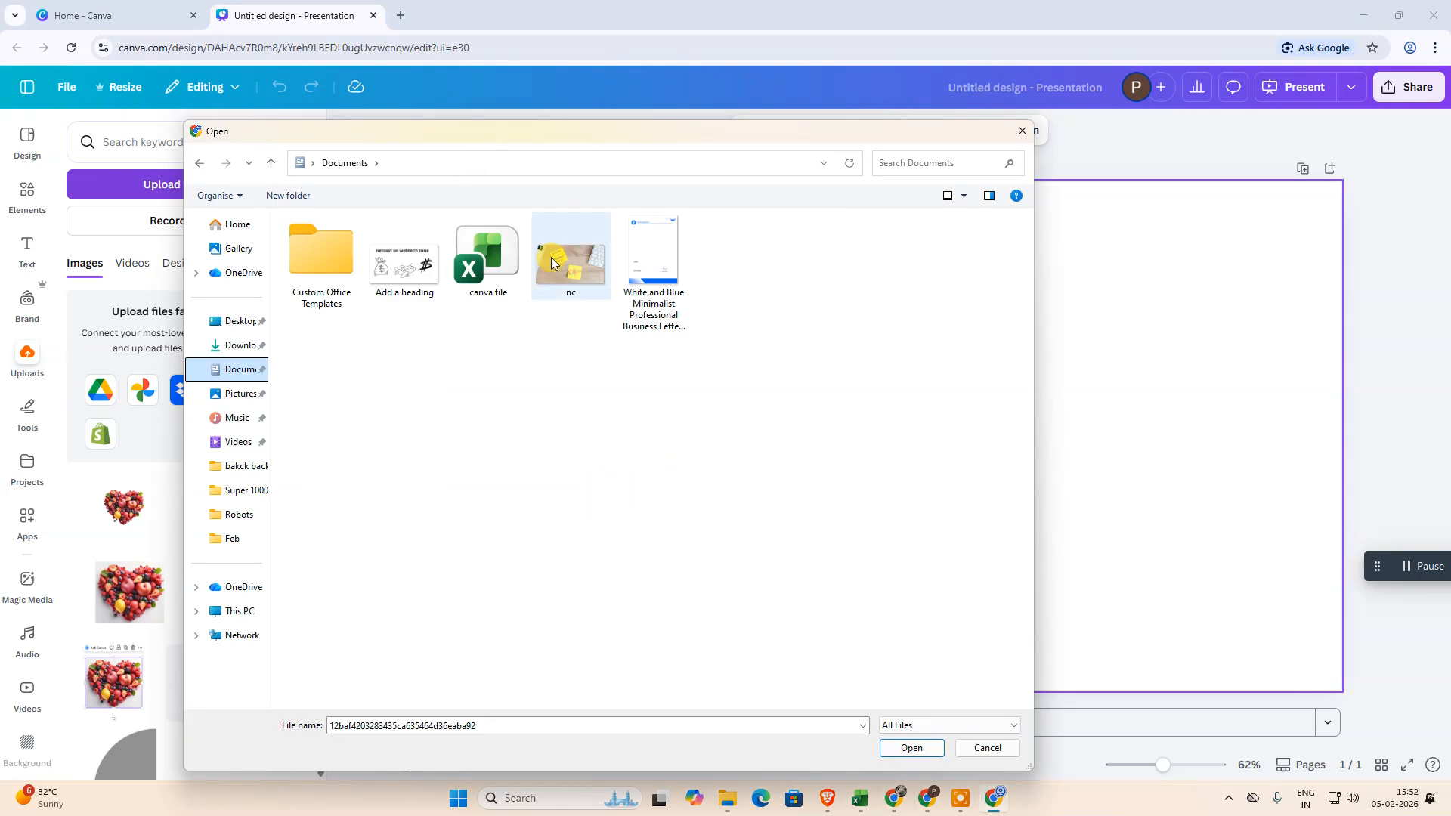
pyautogui.moveTo(412, 134); pyautogui.dragTo(427, 118)
pyautogui.click(582, 237)
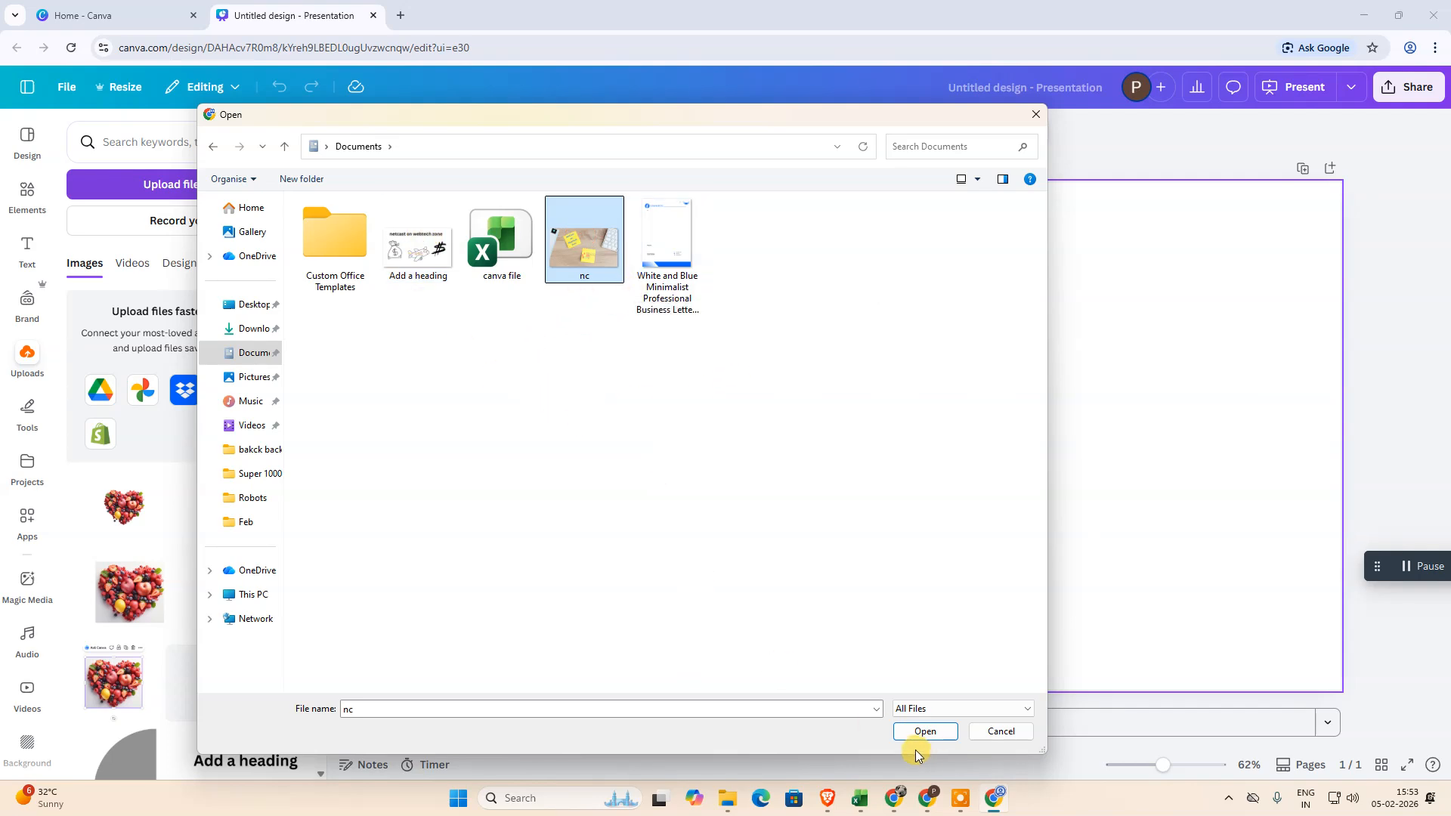
pyautogui.click(923, 731)
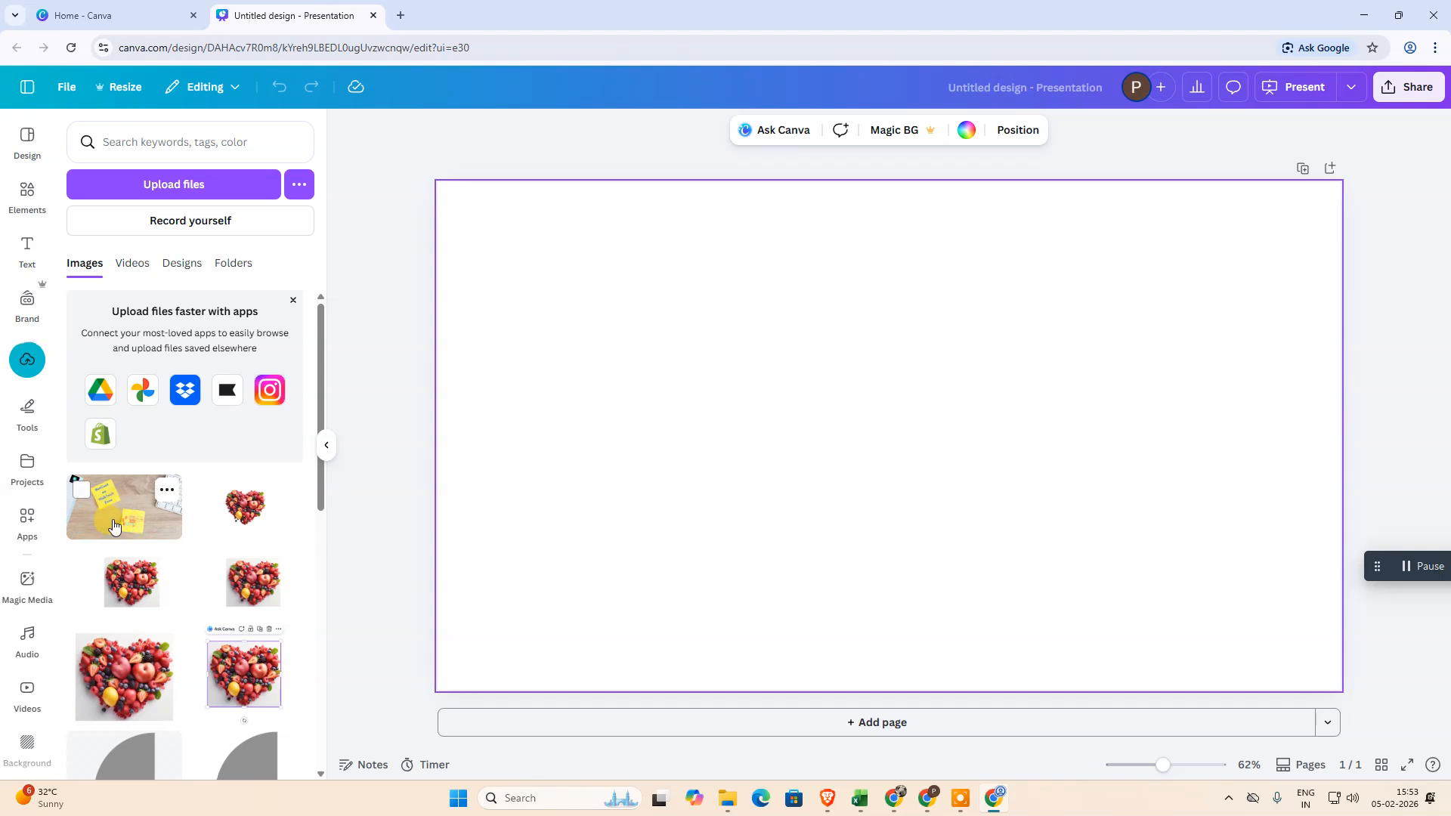
# Add the uploaded sticky-note photo to the page, enlarge it slightly and place it near the page centre
pyautogui.click(100, 531)
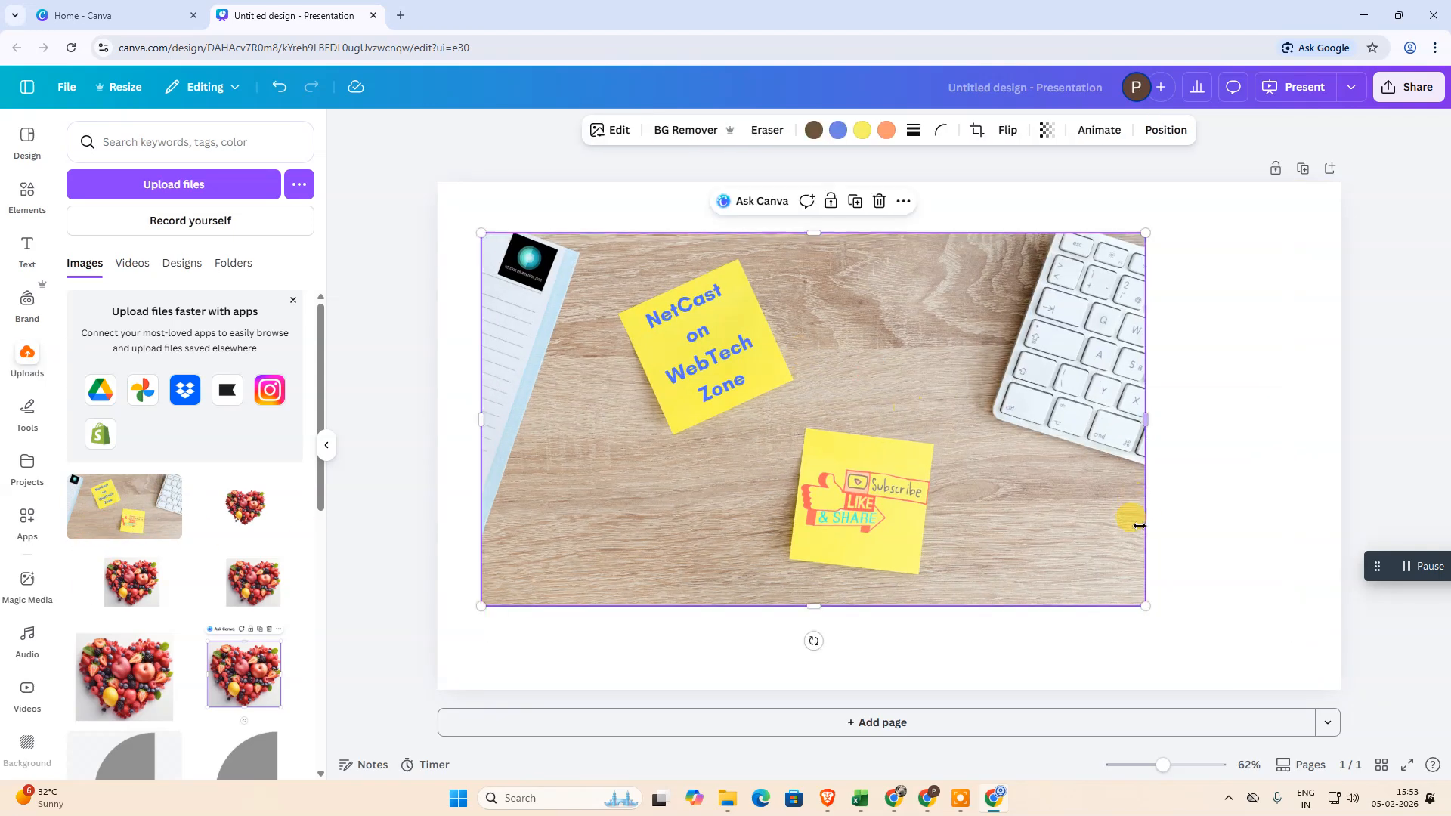
pyautogui.moveTo(1148, 606); pyautogui.dragTo(1191, 630)
pyautogui.moveTo(816, 467); pyautogui.dragTo(853, 461)
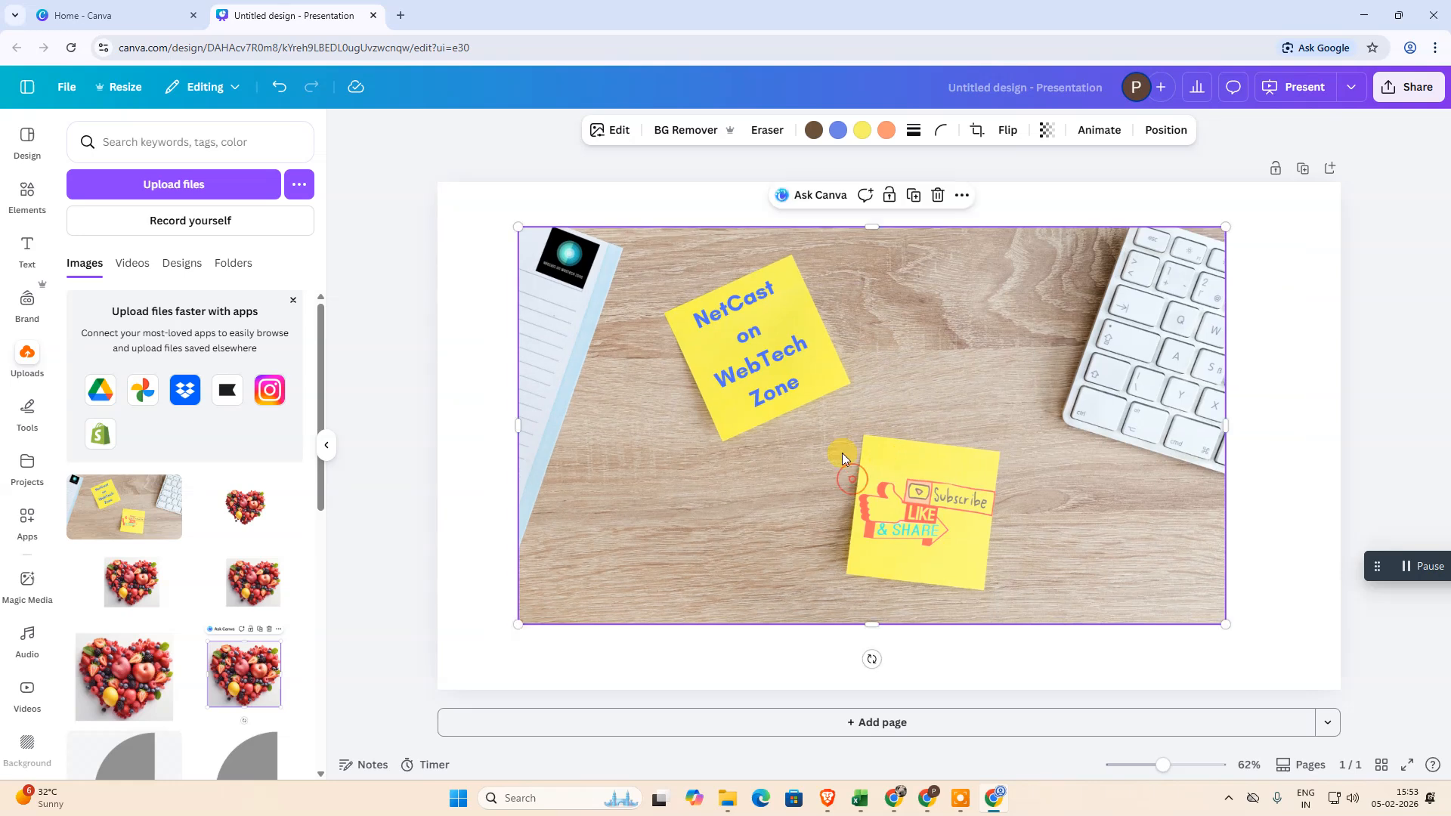
pyautogui.click(327, 442)
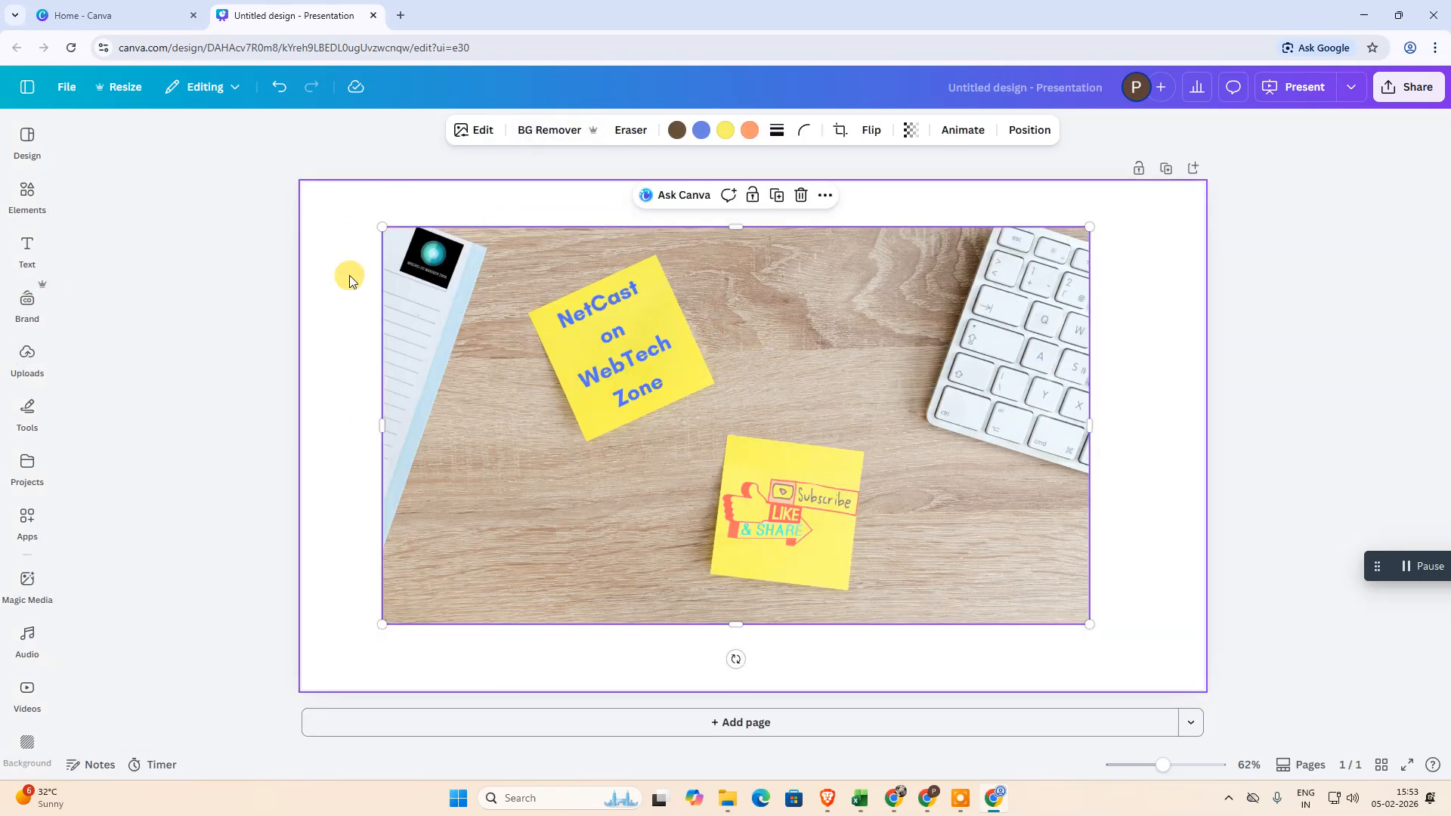
# Remove the sticky-note photo's background with BG Remover and look at its image editing options
pyautogui.moveTo(934, 374)
pyautogui.mouseDown()
pyautogui.moveTo(961, 366)
pyautogui.moveTo(933, 375)
pyautogui.mouseUp()
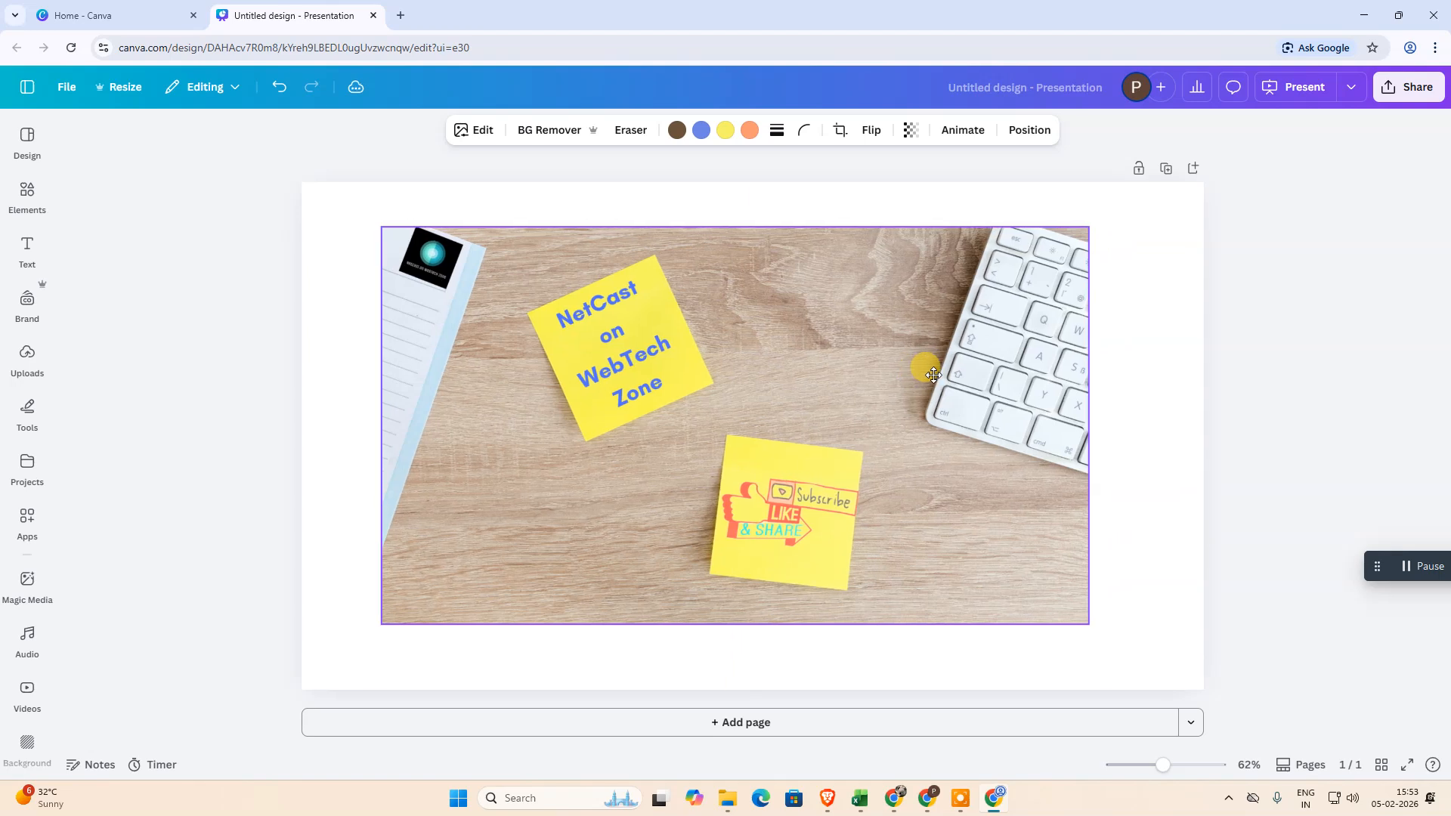
pyautogui.click(552, 133)
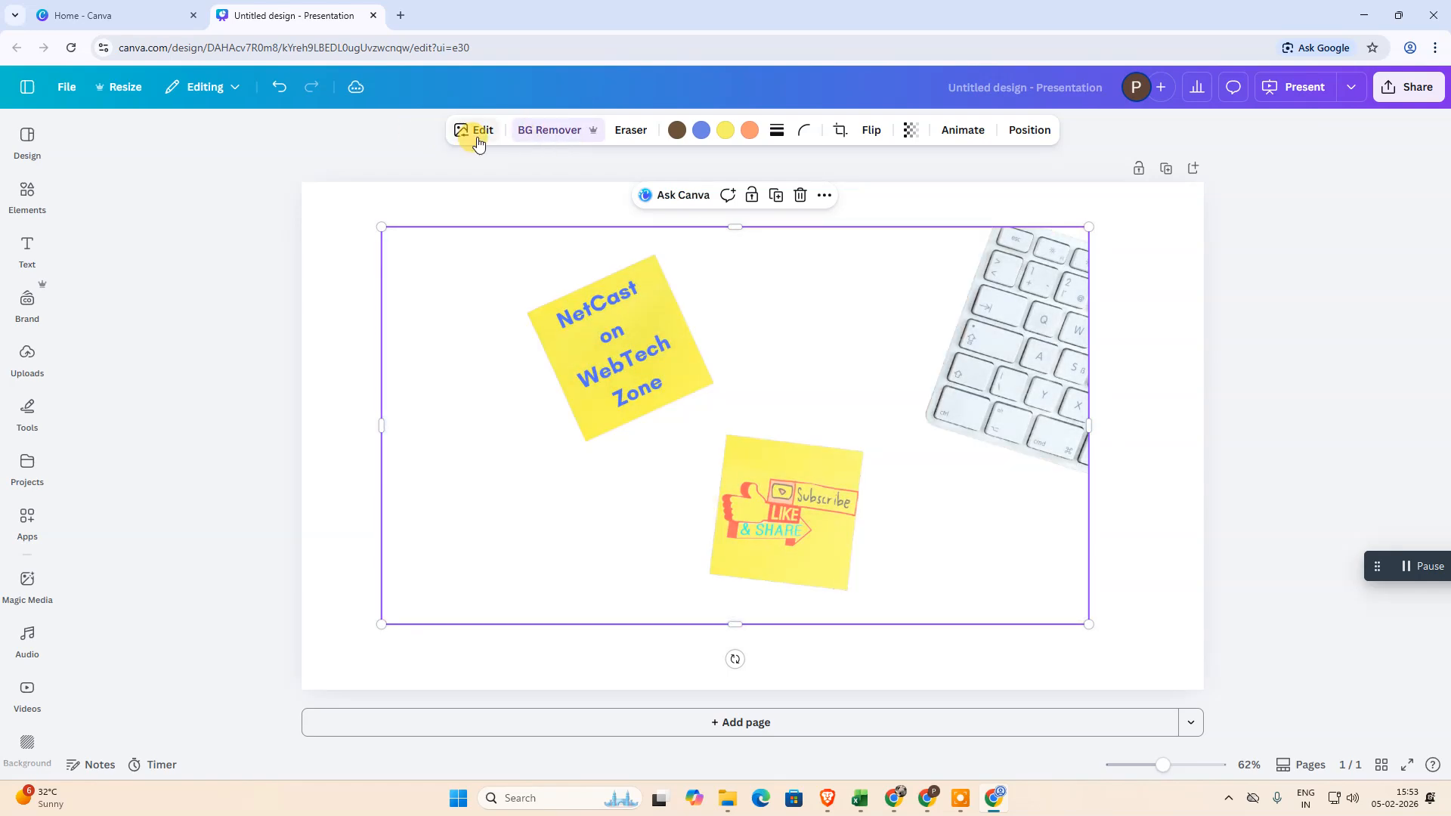
pyautogui.click(477, 143)
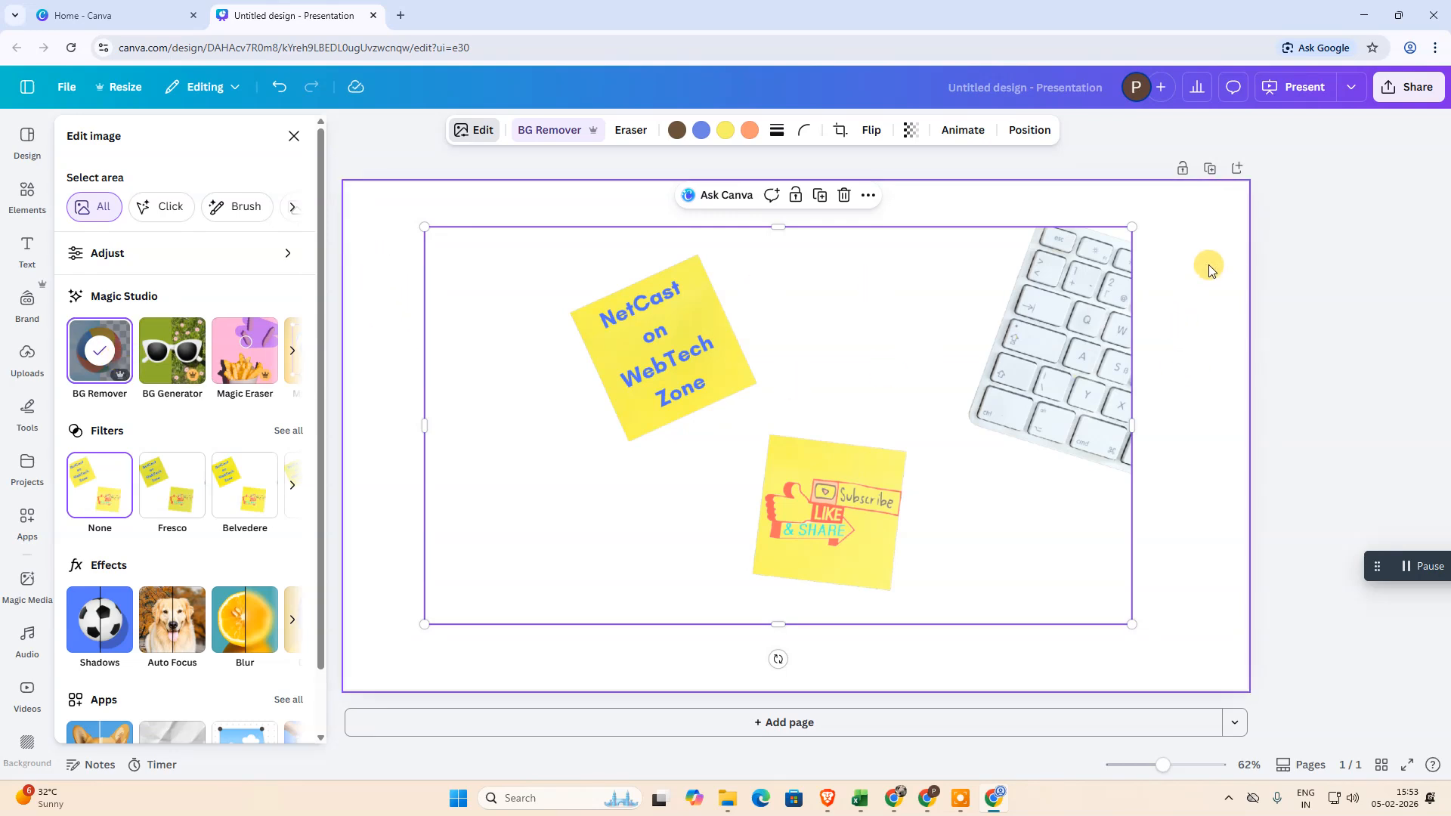
pyautogui.click(1162, 264)
pyautogui.click(1057, 287)
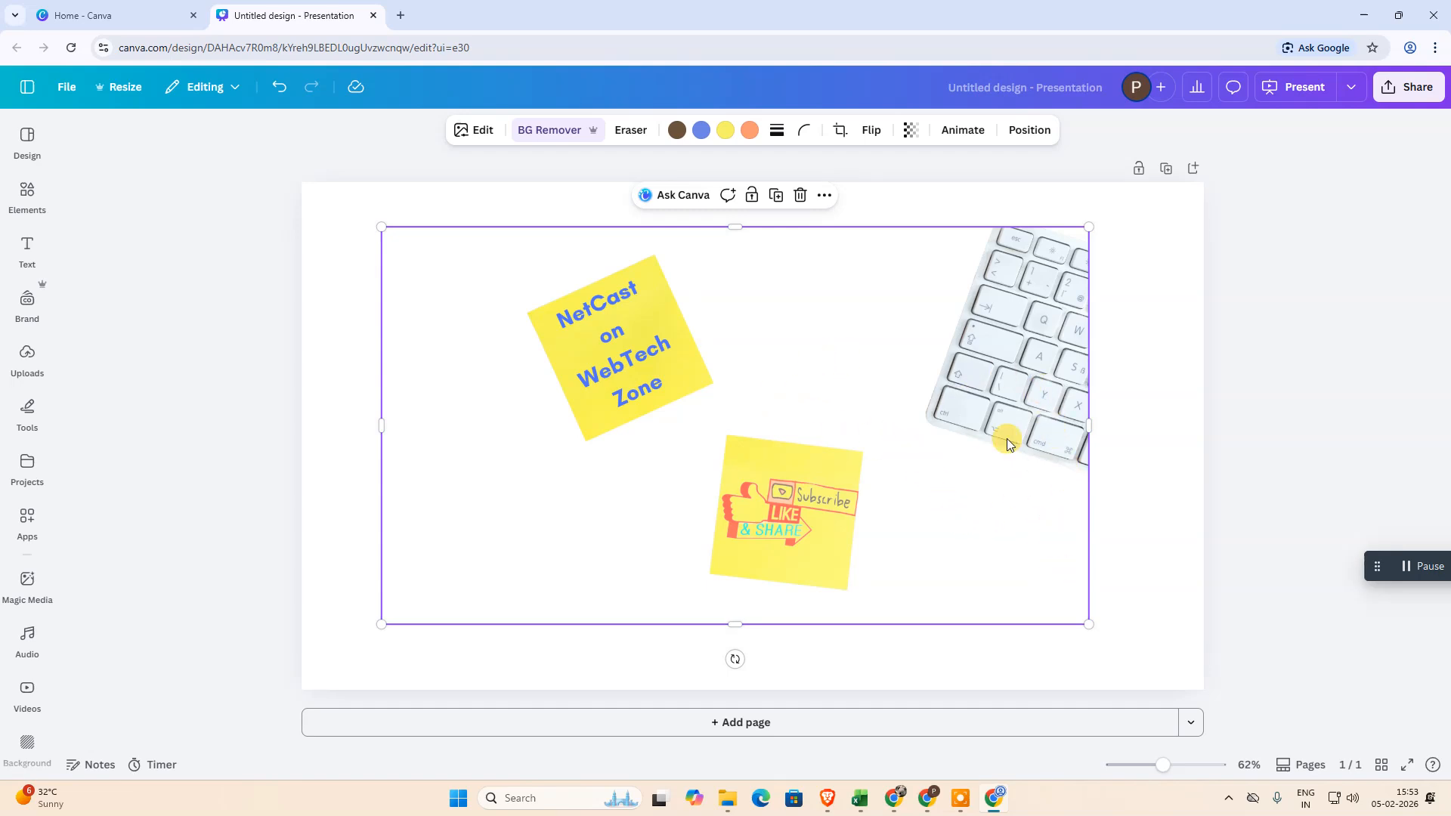
# Erase the upper corner of the "NetCast on WebTech Zone" sticky note with the Pixel Eraser at size 7
pyautogui.doubleClick(597, 312)
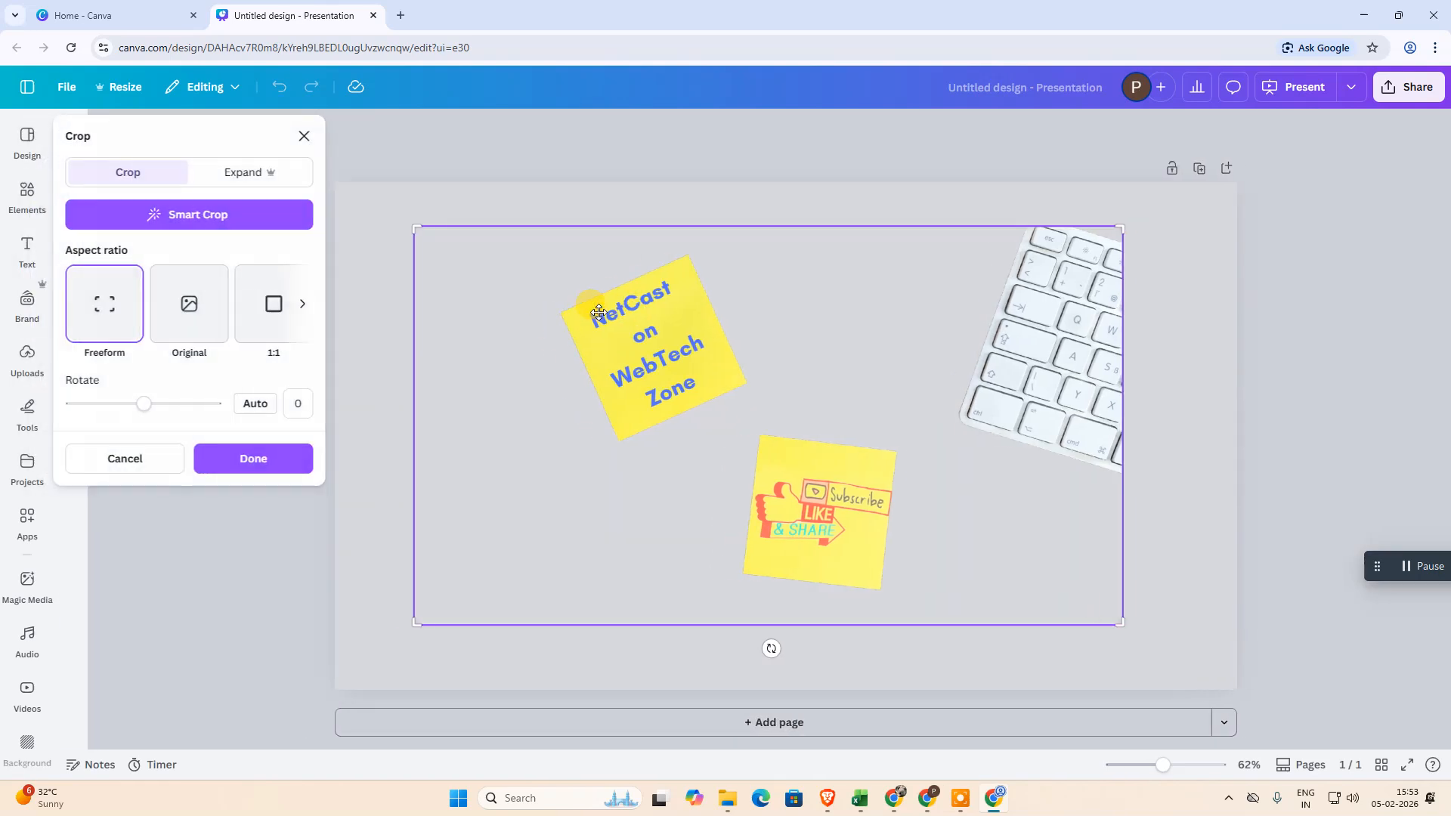
pyautogui.click(305, 138)
pyautogui.click(538, 127)
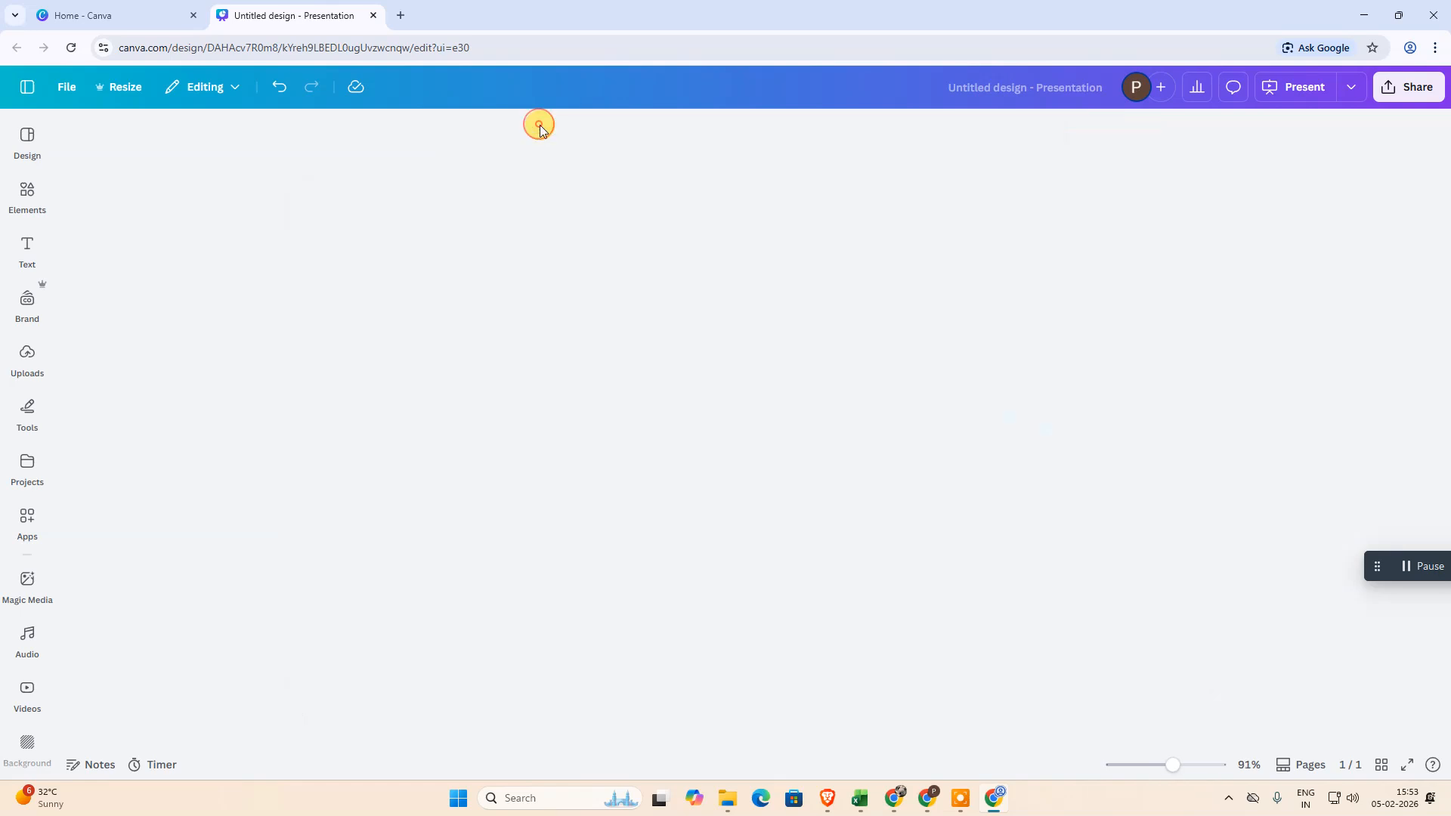
pyautogui.click(123, 210)
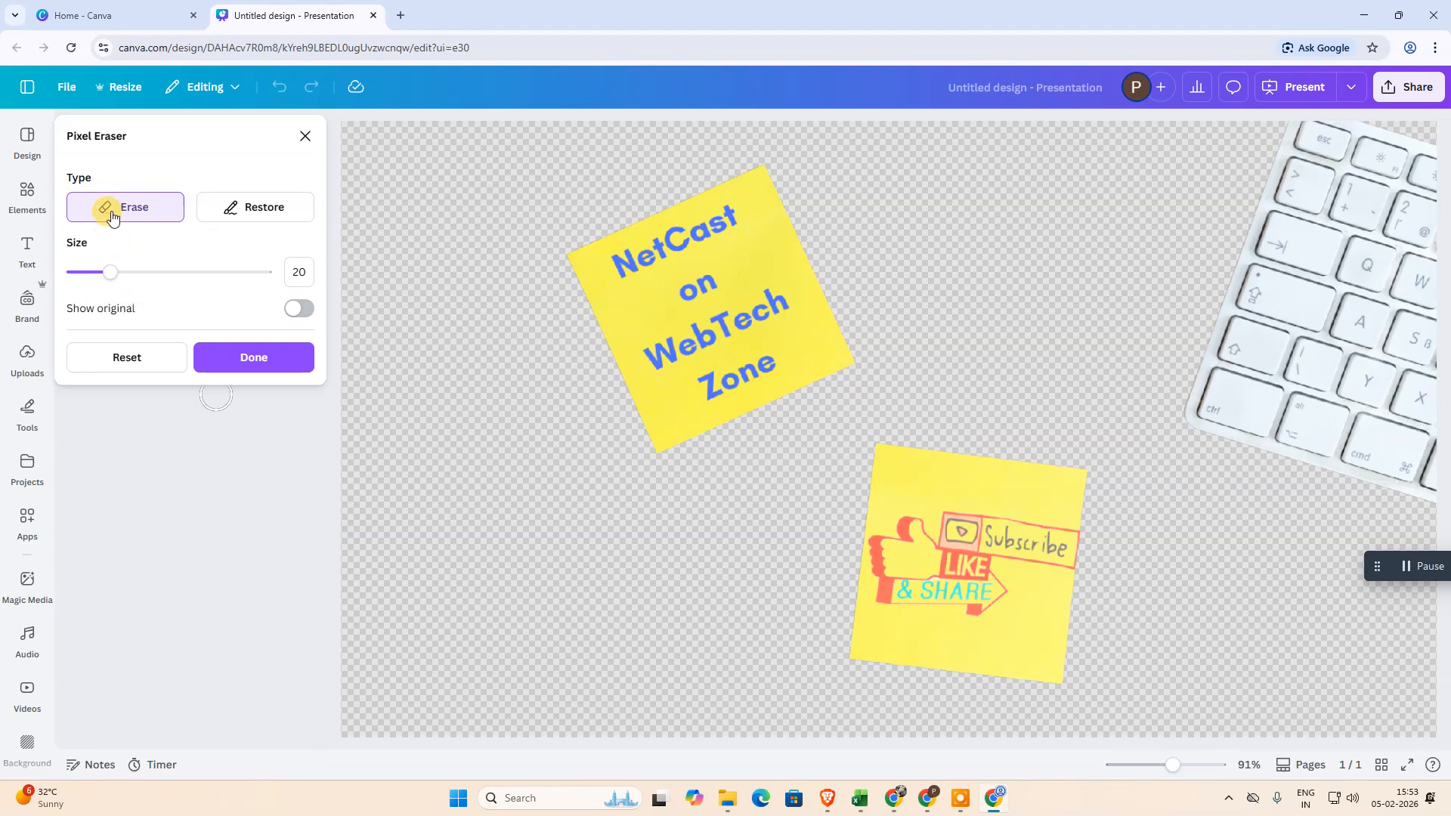
pyautogui.moveTo(104, 276)
pyautogui.mouseDown()
pyautogui.moveTo(143, 274)
pyautogui.moveTo(88, 274)
pyautogui.moveTo(106, 277)
pyautogui.mouseUp()
pyautogui.moveTo(104, 274); pyautogui.dragTo(86, 278)
pyautogui.moveTo(758, 167); pyautogui.dragTo(766, 170)
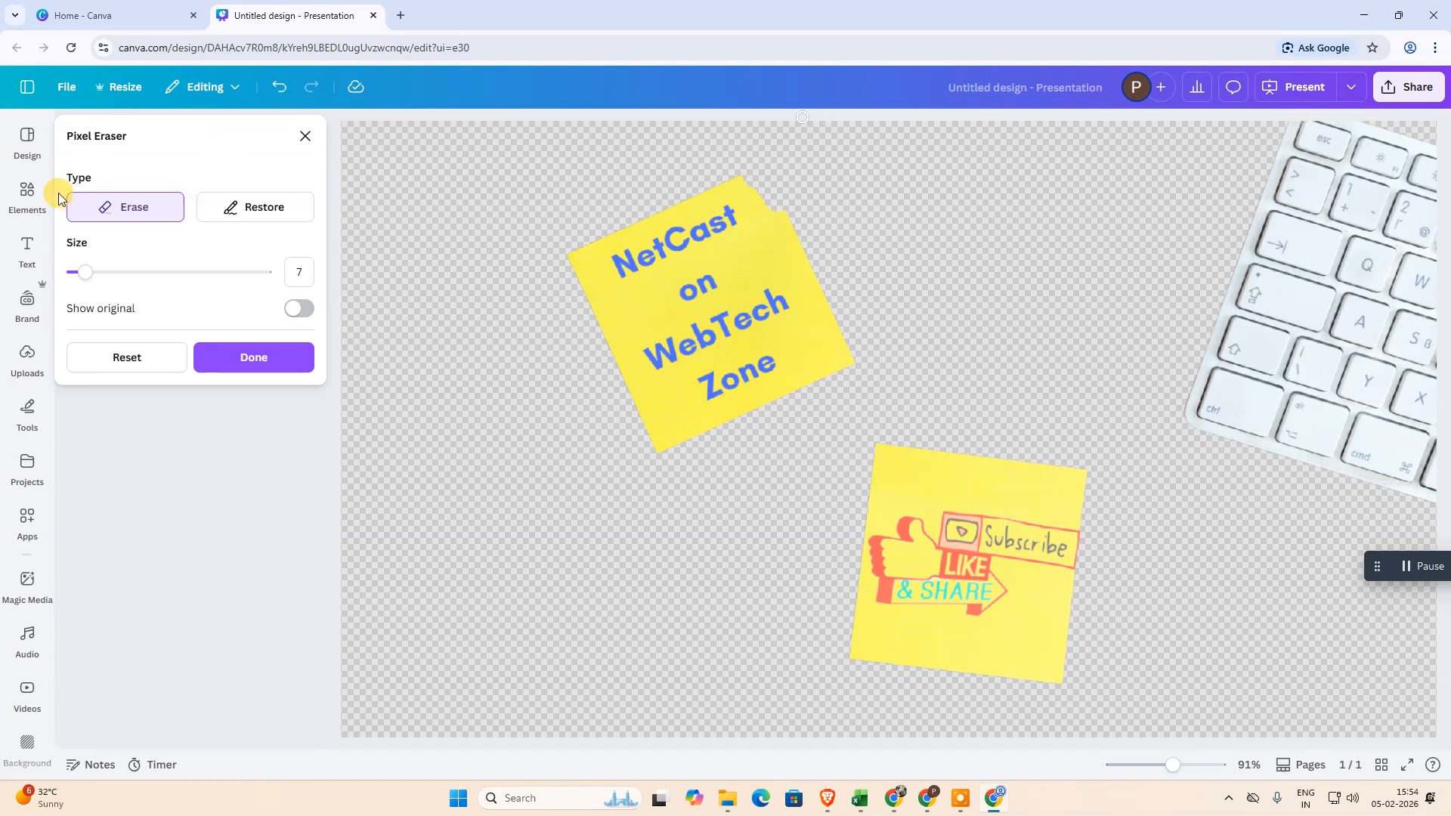
# Restore the erased corner of the upper sticky note with the original image shown, and finish the pixel erasing
pyautogui.click(254, 212)
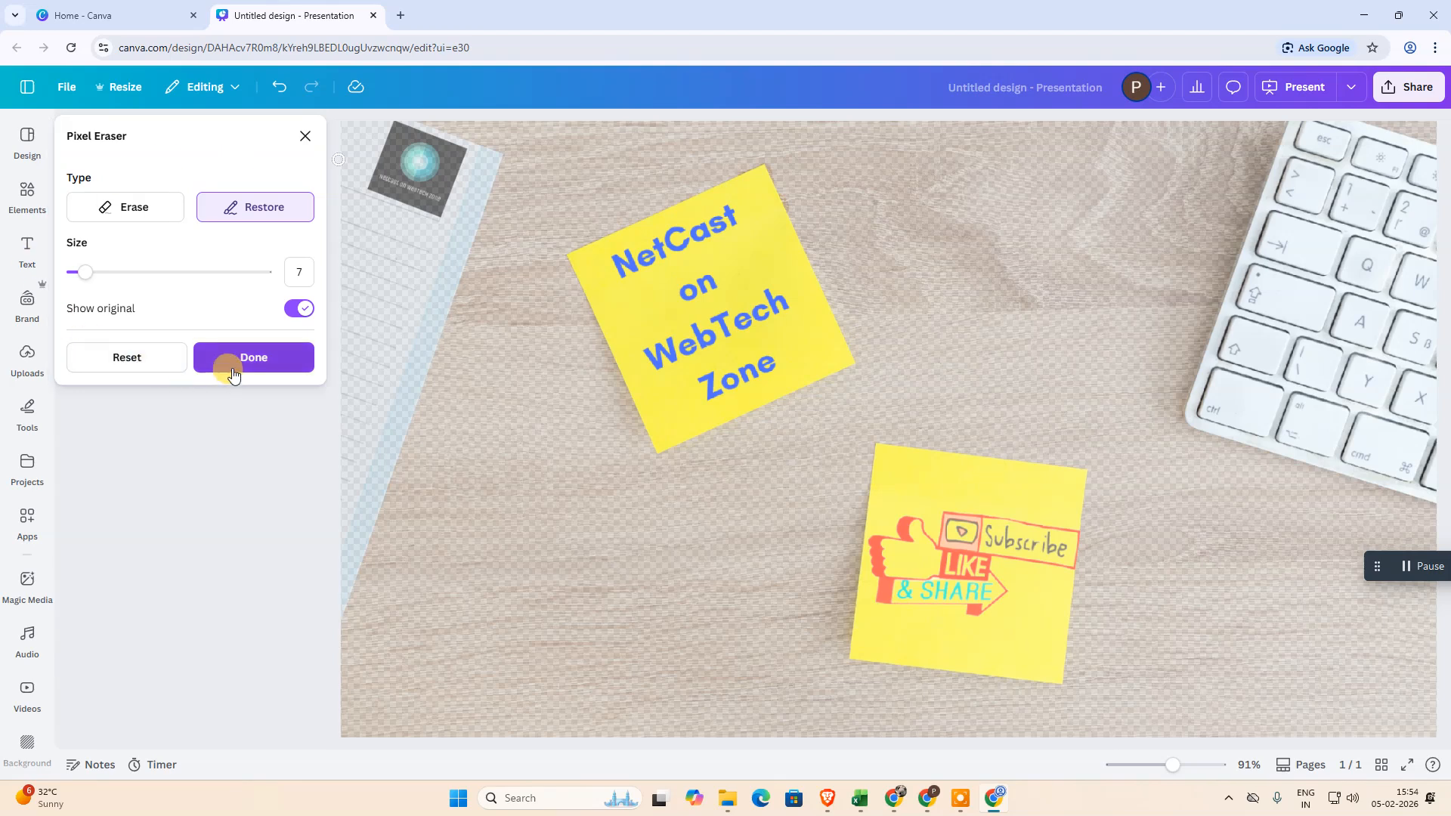
pyautogui.click(293, 310)
pyautogui.click(293, 310)
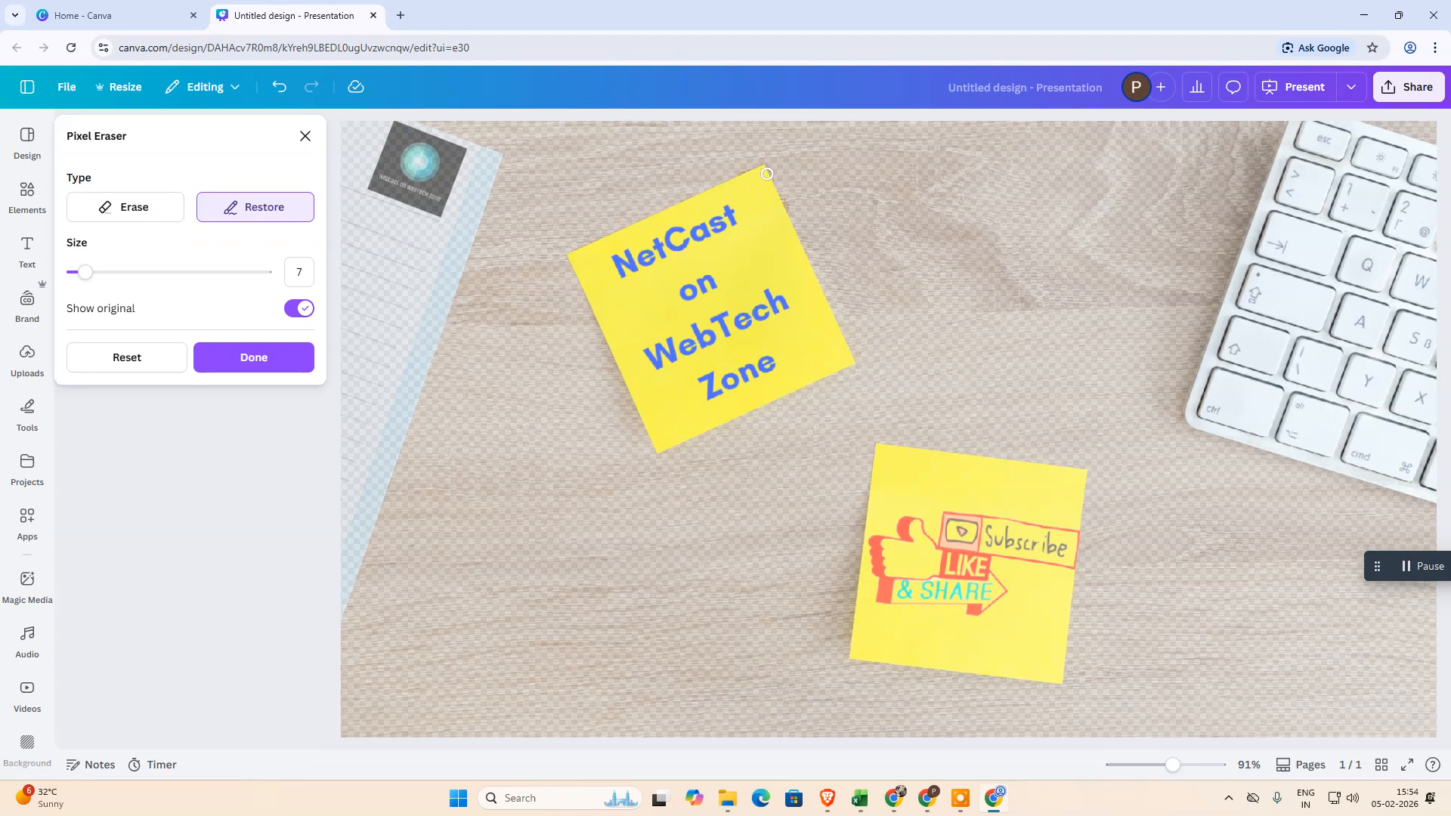
pyautogui.click(219, 357)
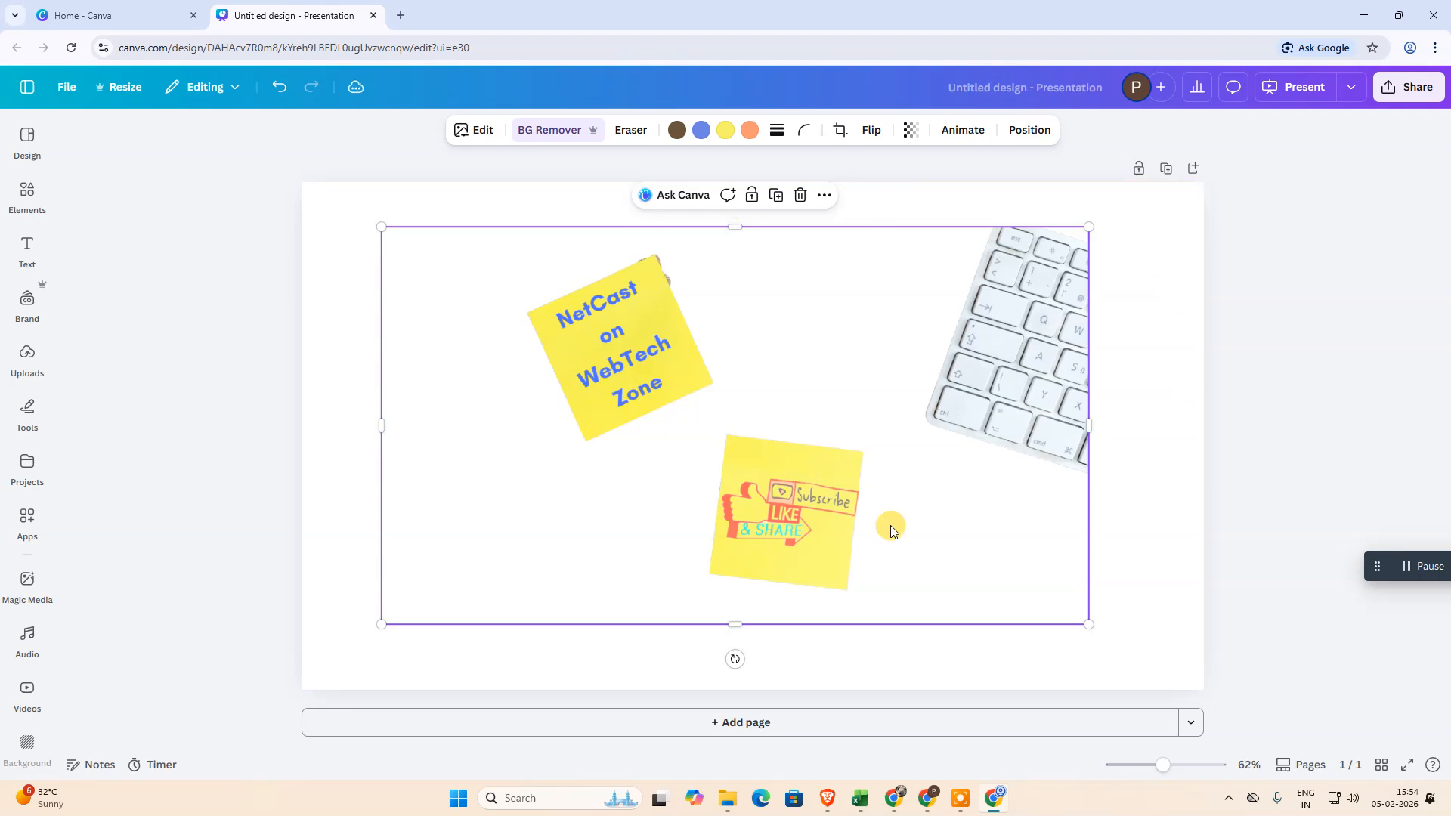
# Enlarge and reposition the cut-out photo on the page, and undo the edits back to the photo with its original background
pyautogui.moveTo(1086, 227); pyautogui.dragTo(1139, 202)
pyautogui.moveTo(834, 366); pyautogui.dragTo(798, 382)
pyautogui.moveTo(1095, 637); pyautogui.dragTo(1133, 658)
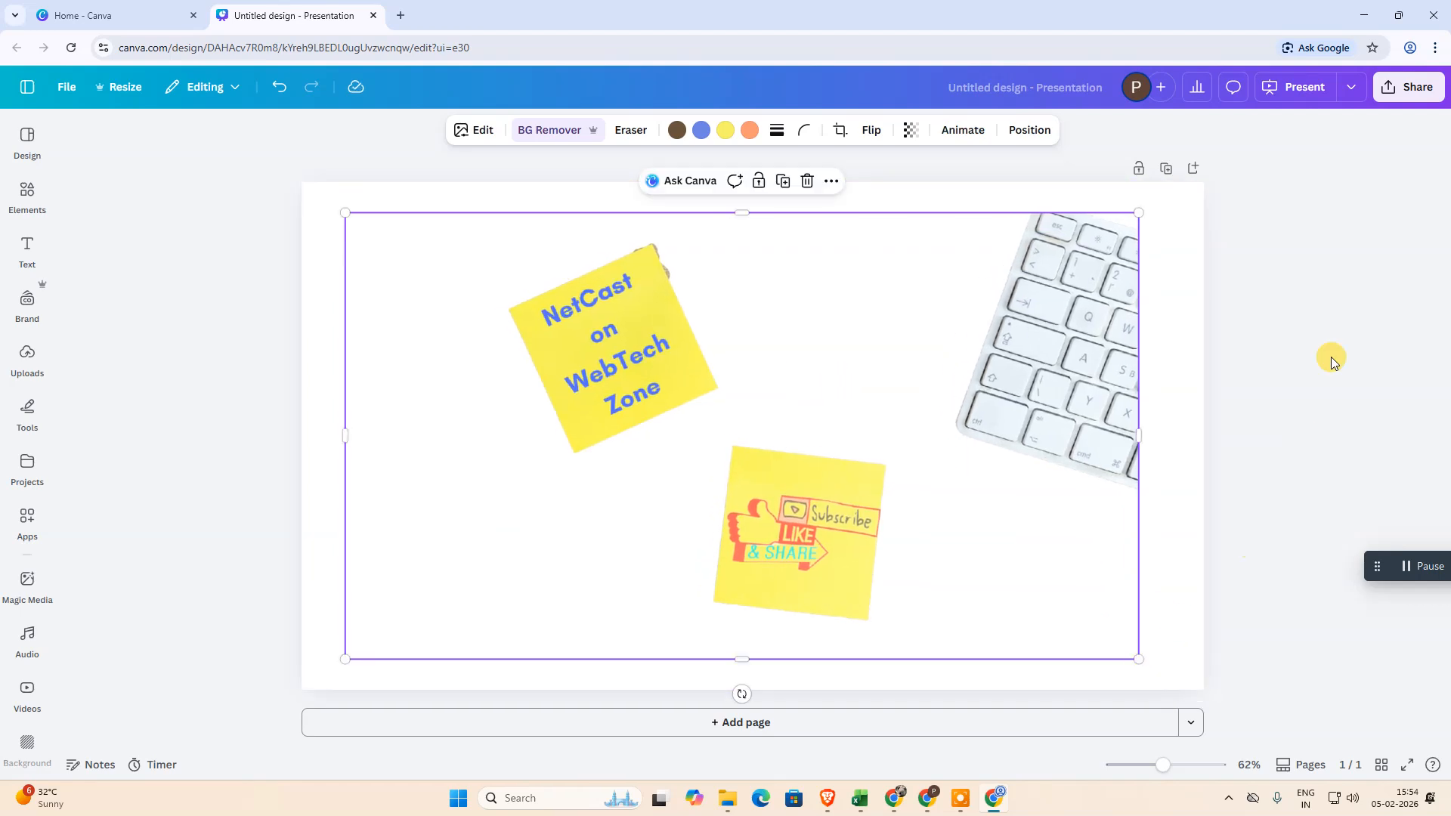
pyautogui.click(1327, 352)
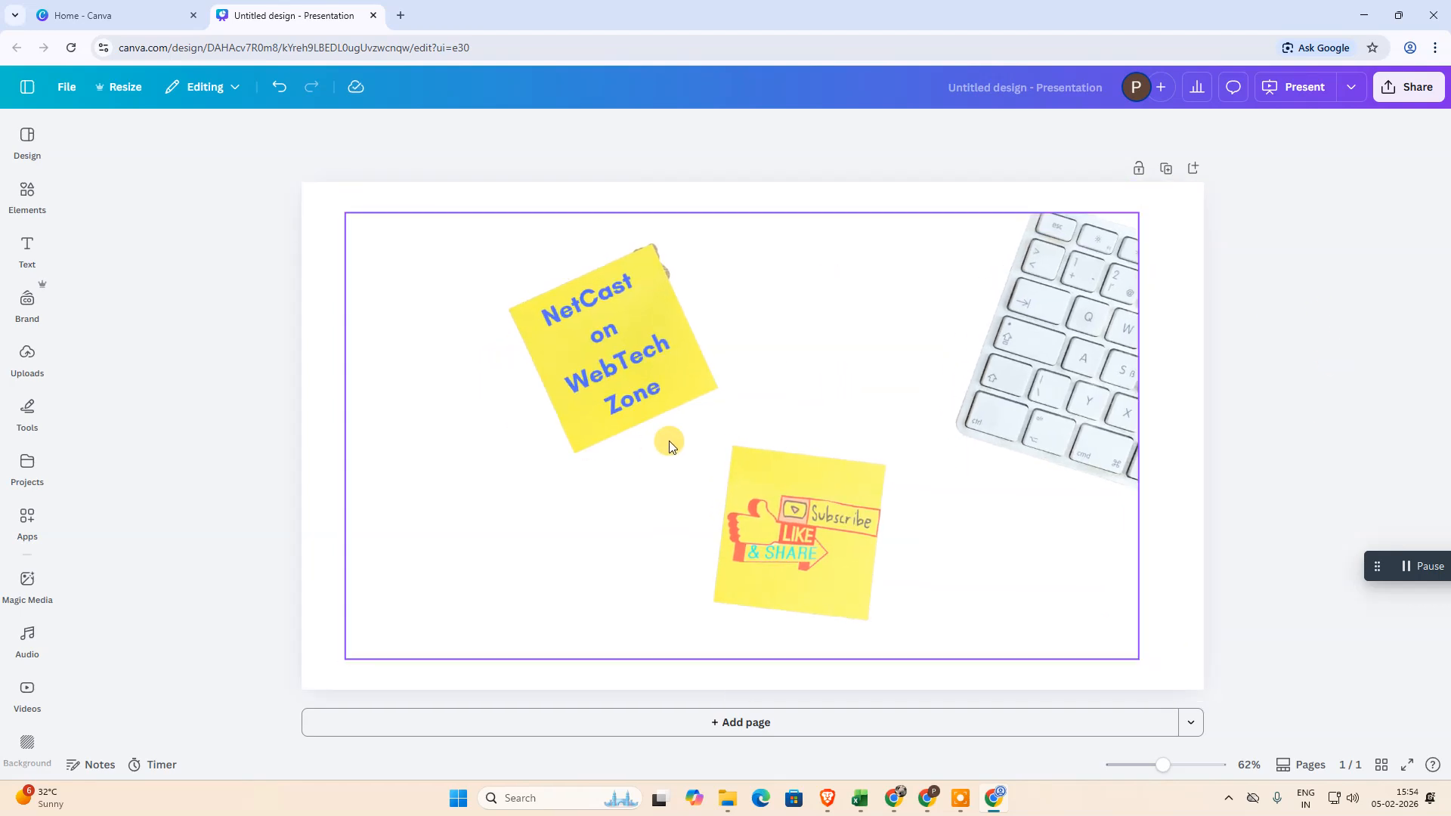
pyautogui.hotkey('ctrl', 'z')
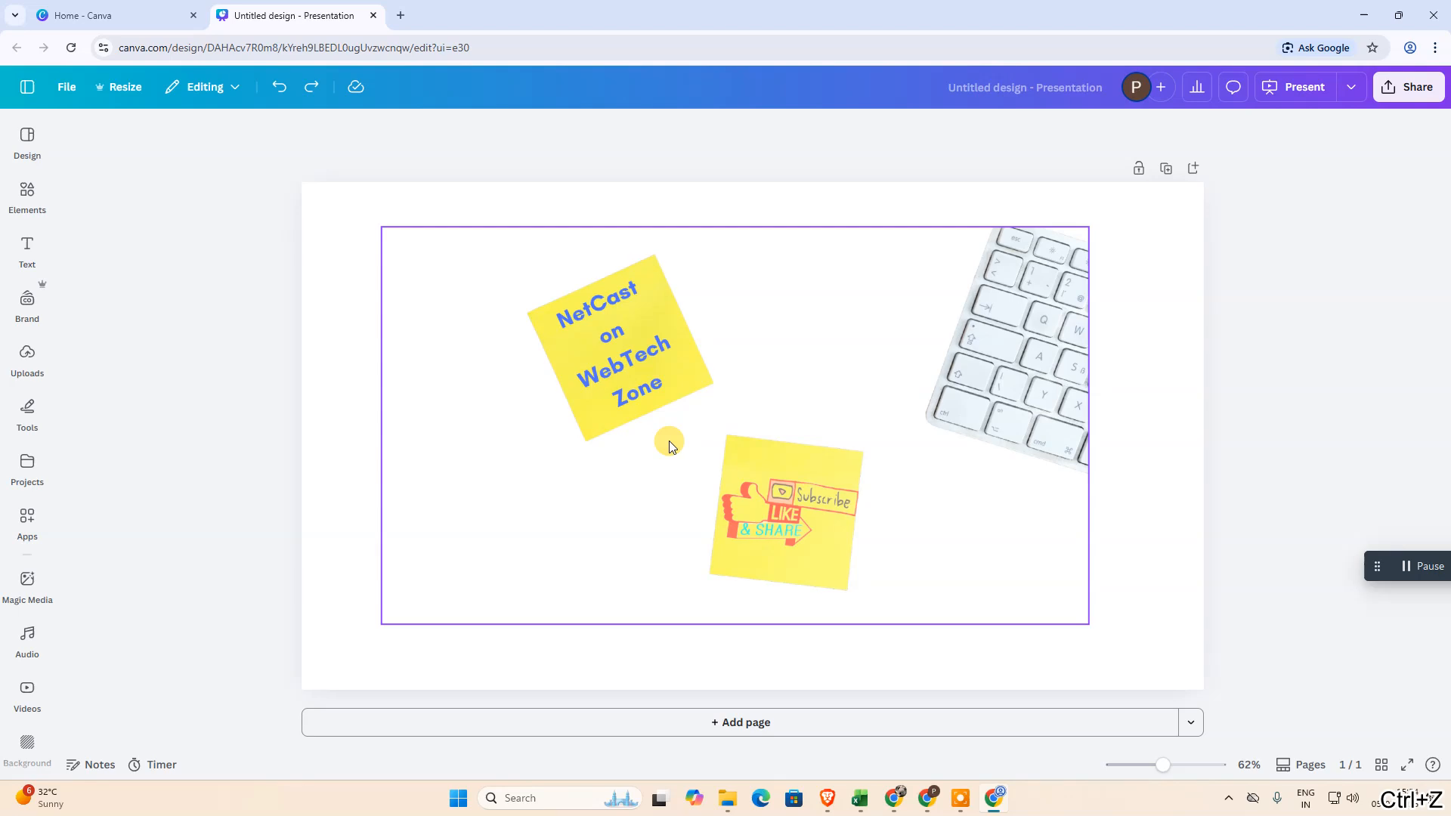
# Search the Canva apps for "background remove" and open the Background Eraser app
pyautogui.click(24, 521)
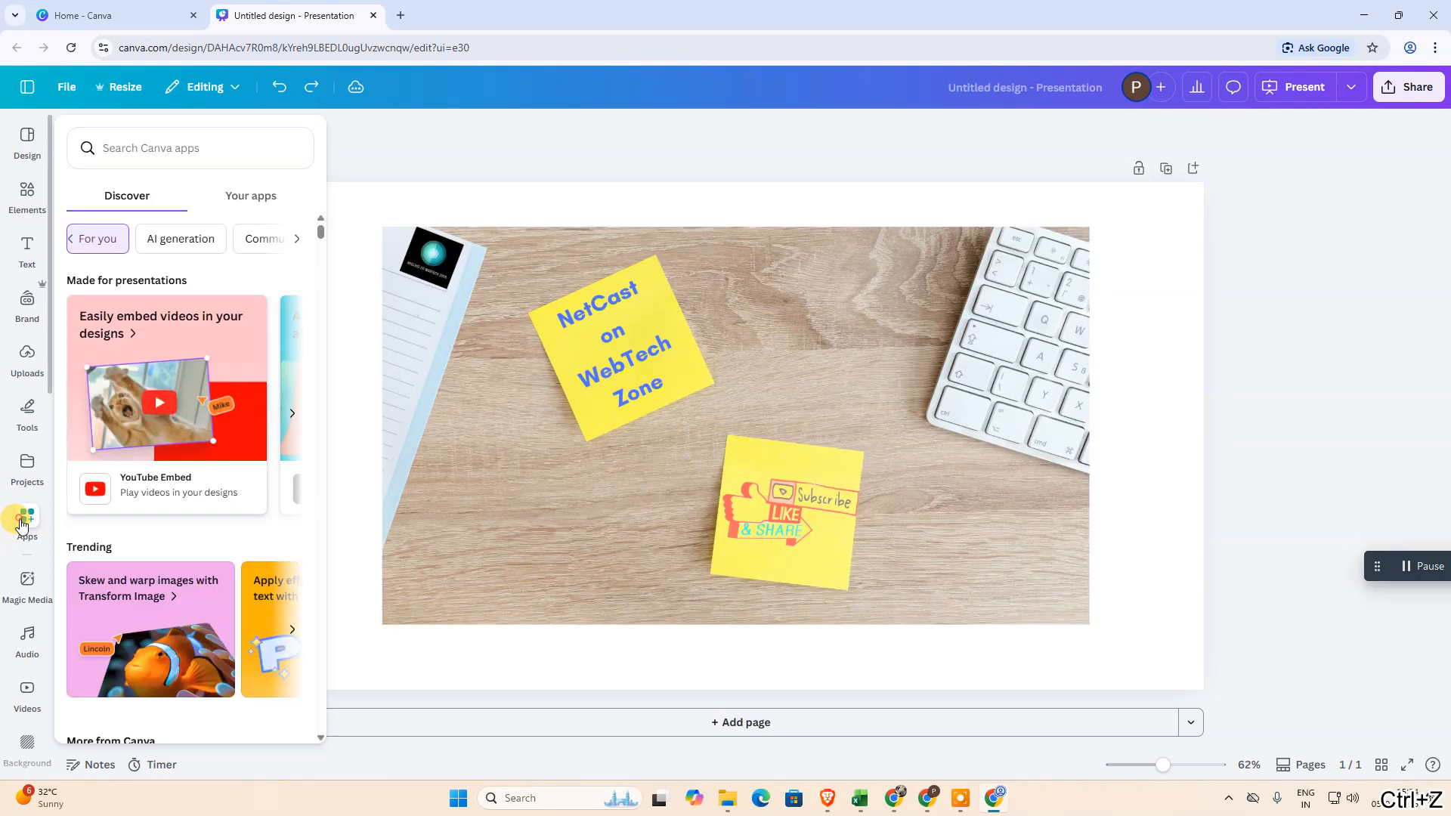
pyautogui.click(114, 144)
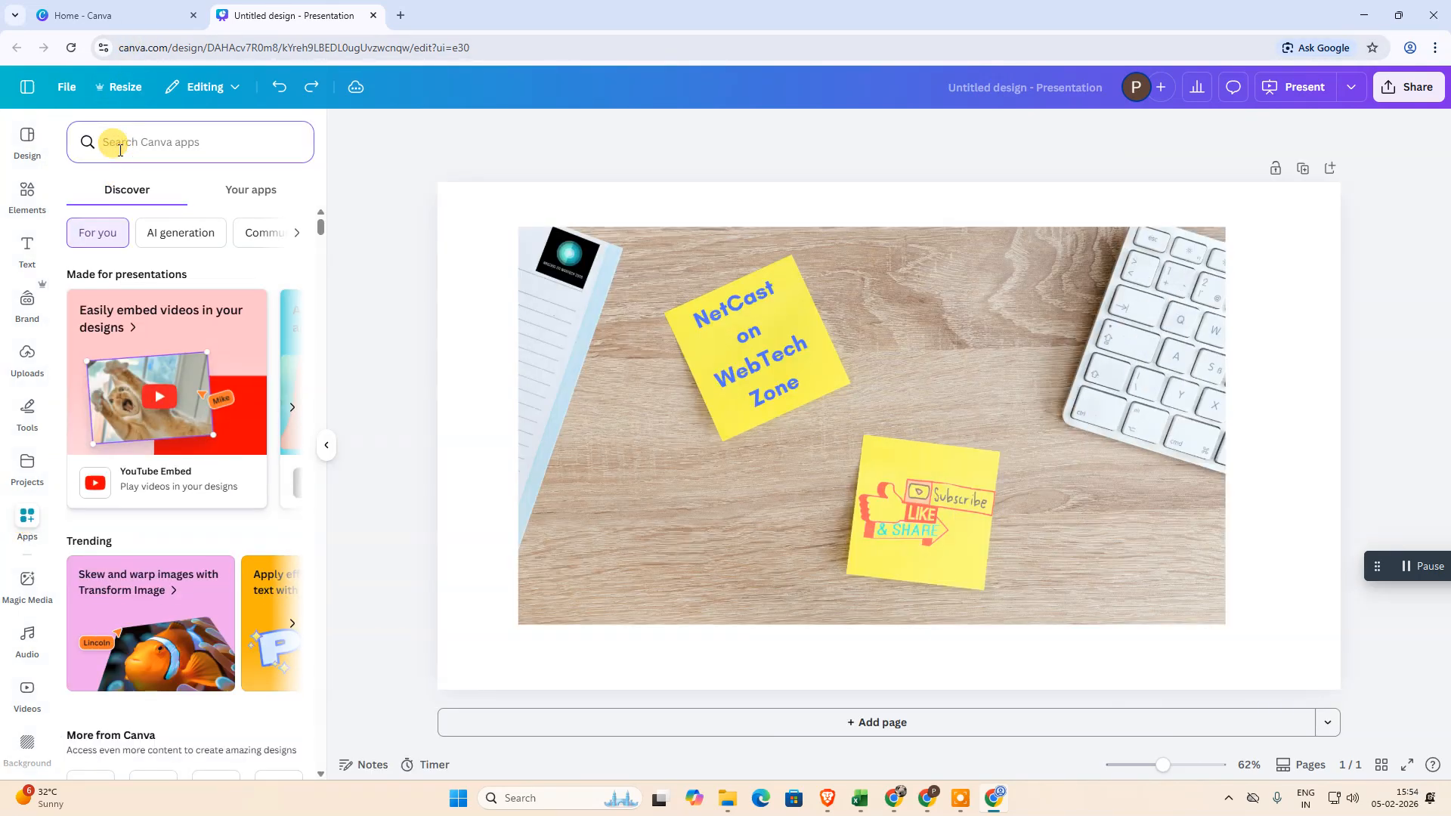
pyautogui.write('background remove')
pyautogui.press('Return')
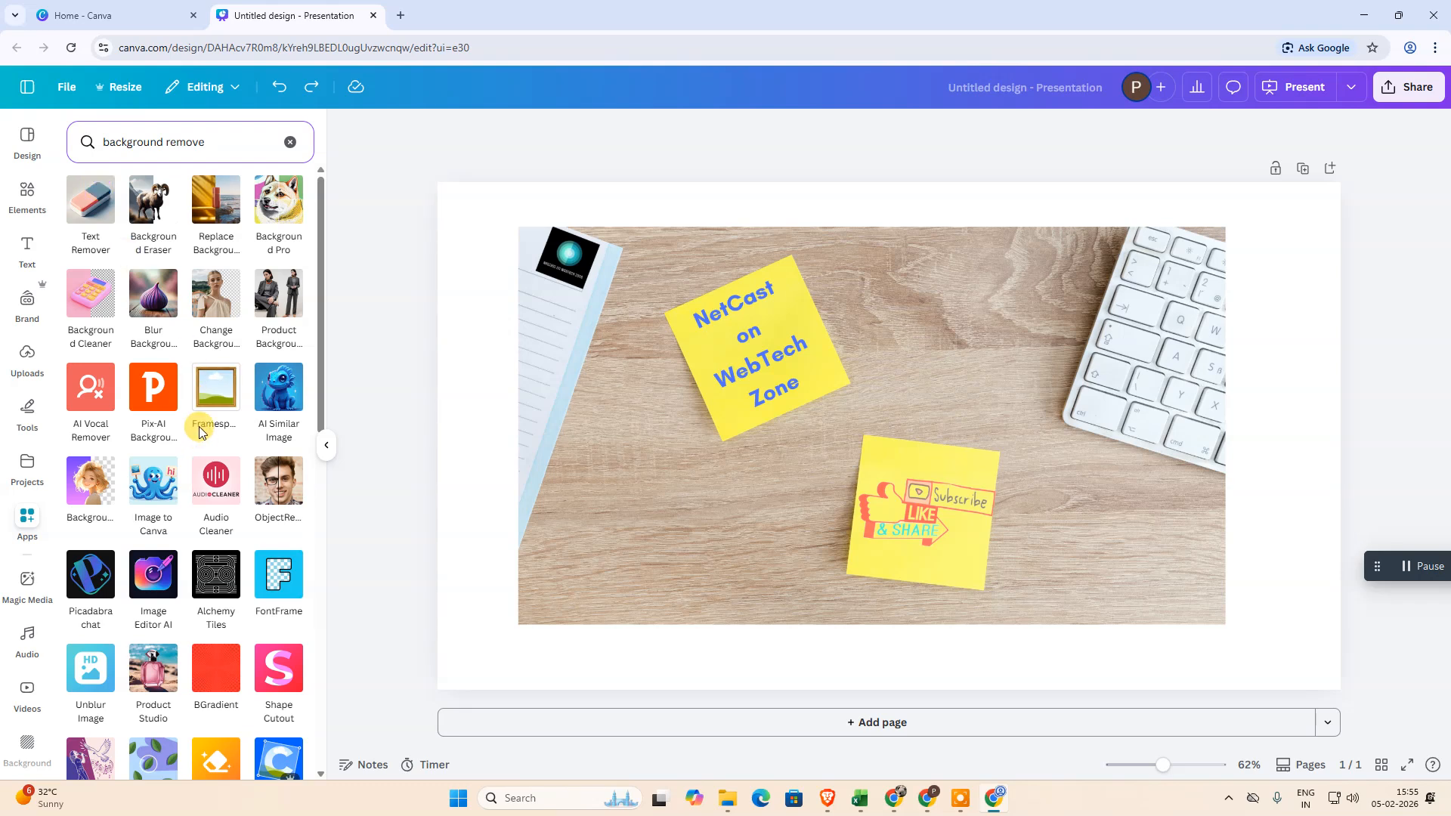
pyautogui.scroll(-1, 151, 405)
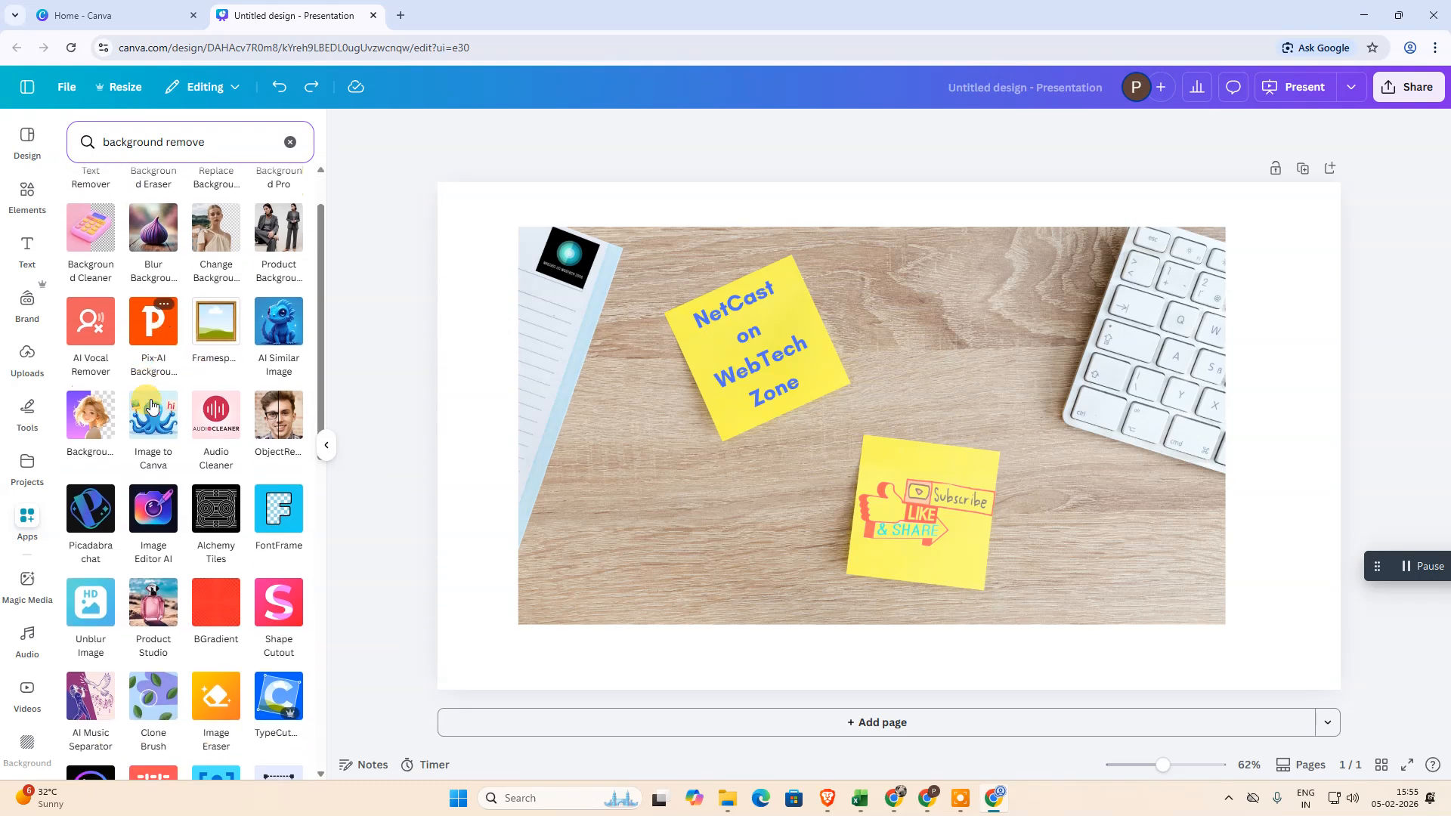
pyautogui.scroll(1, 121, 363)
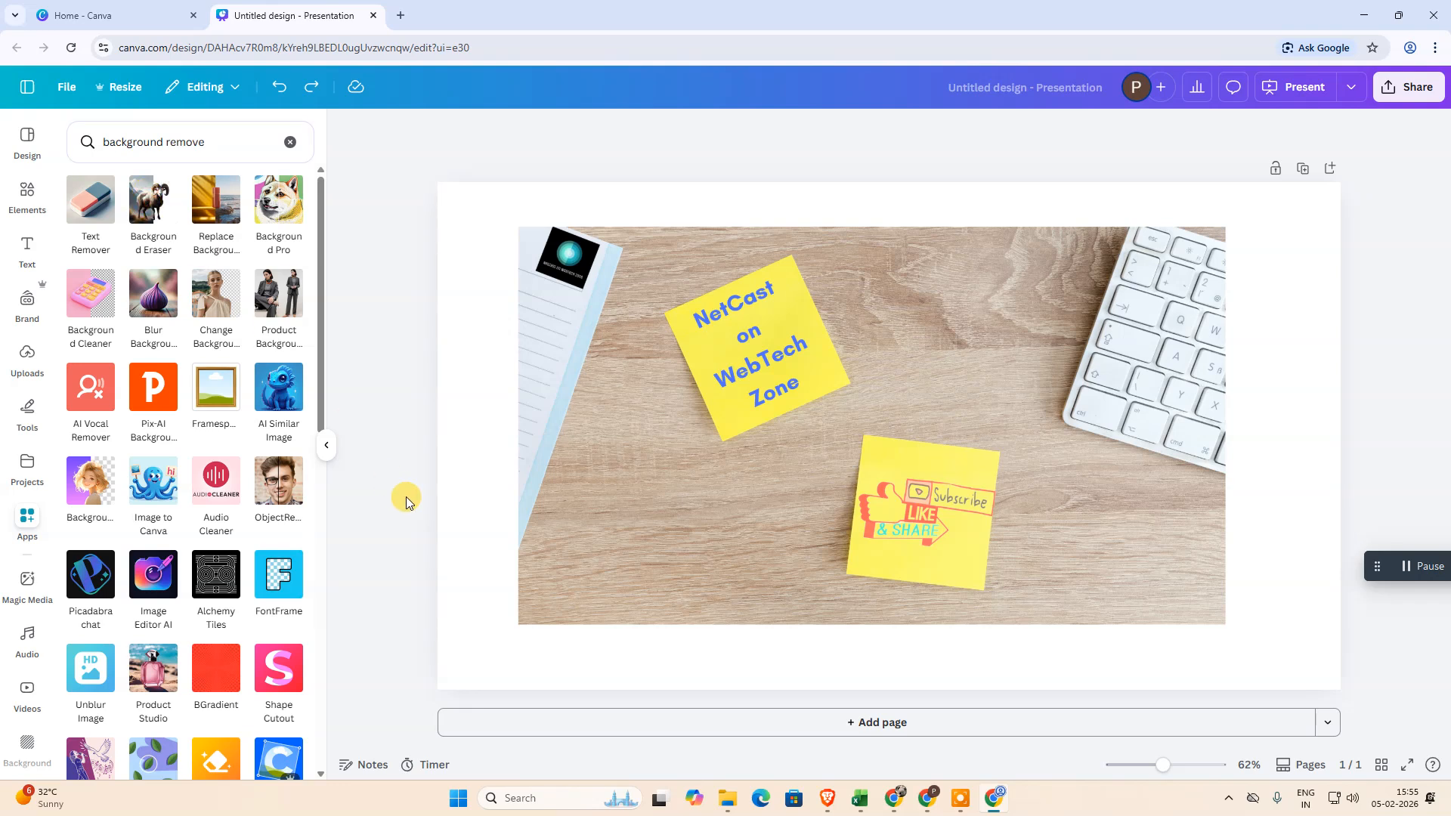
pyautogui.click(168, 230)
pyautogui.click(193, 709)
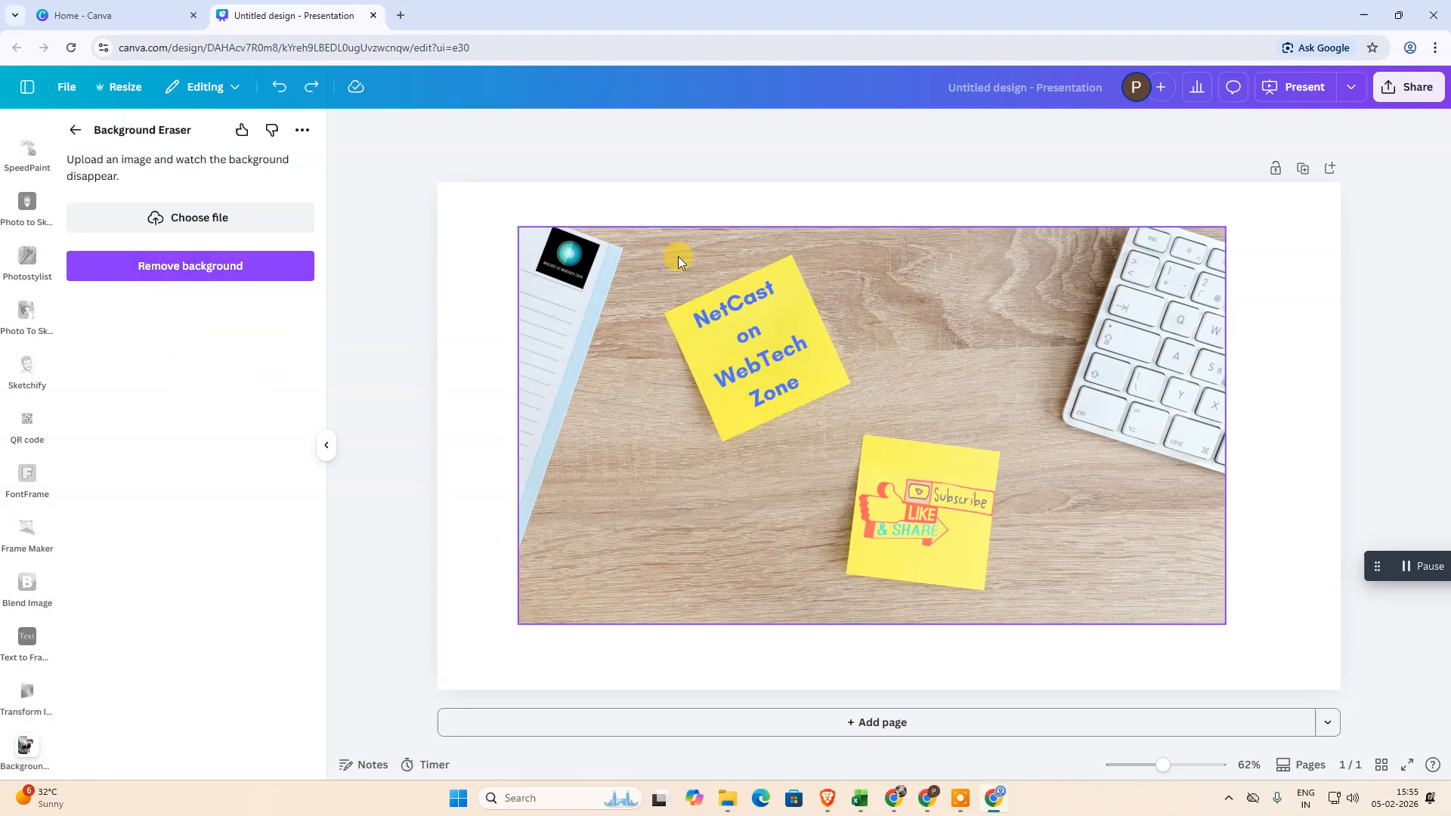
# Load nc.png into Background Eraser and run its background removal
pyautogui.click(774, 308)
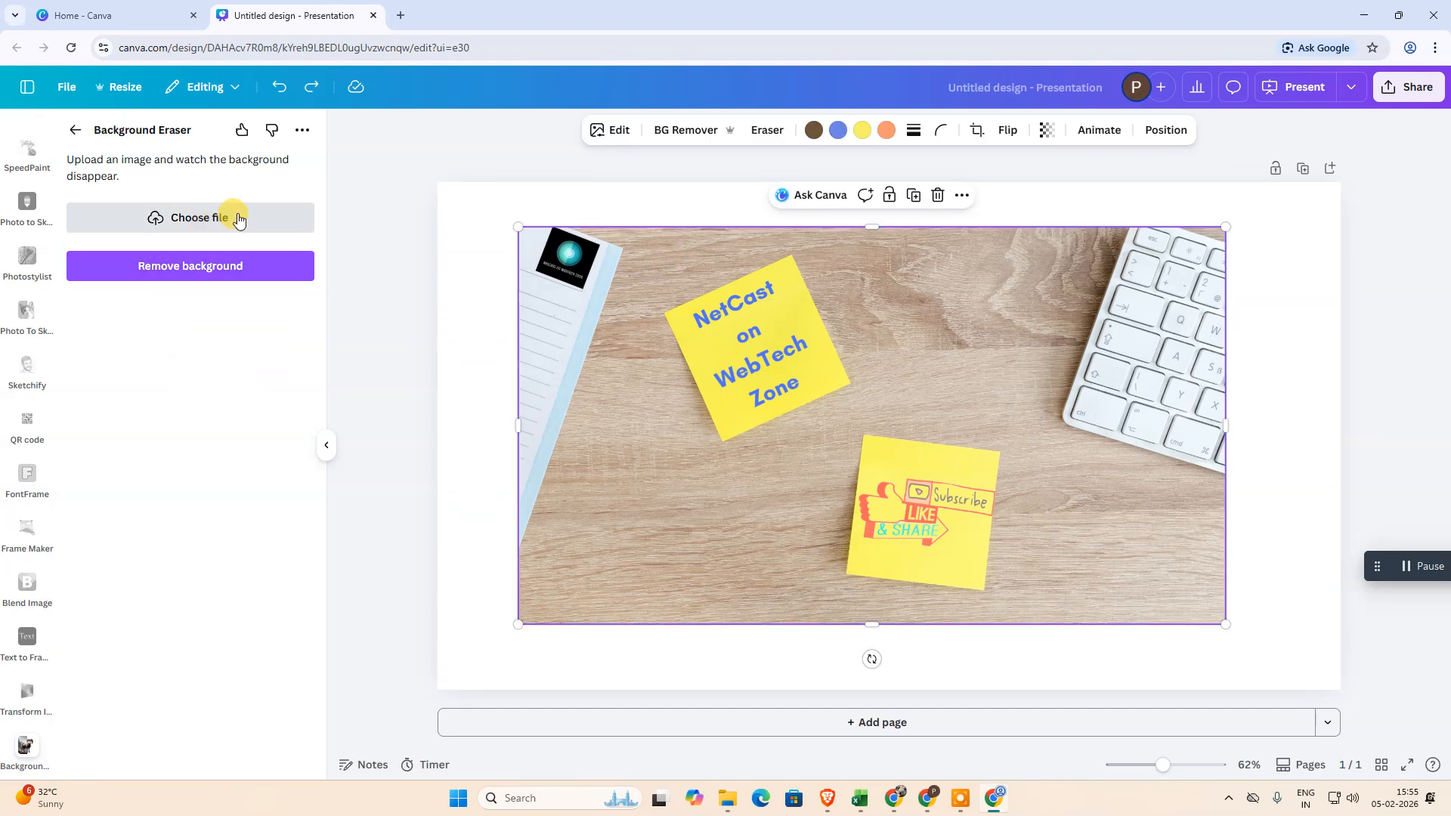
pyautogui.click(225, 219)
pyautogui.doubleClick(502, 246)
pyautogui.click(204, 459)
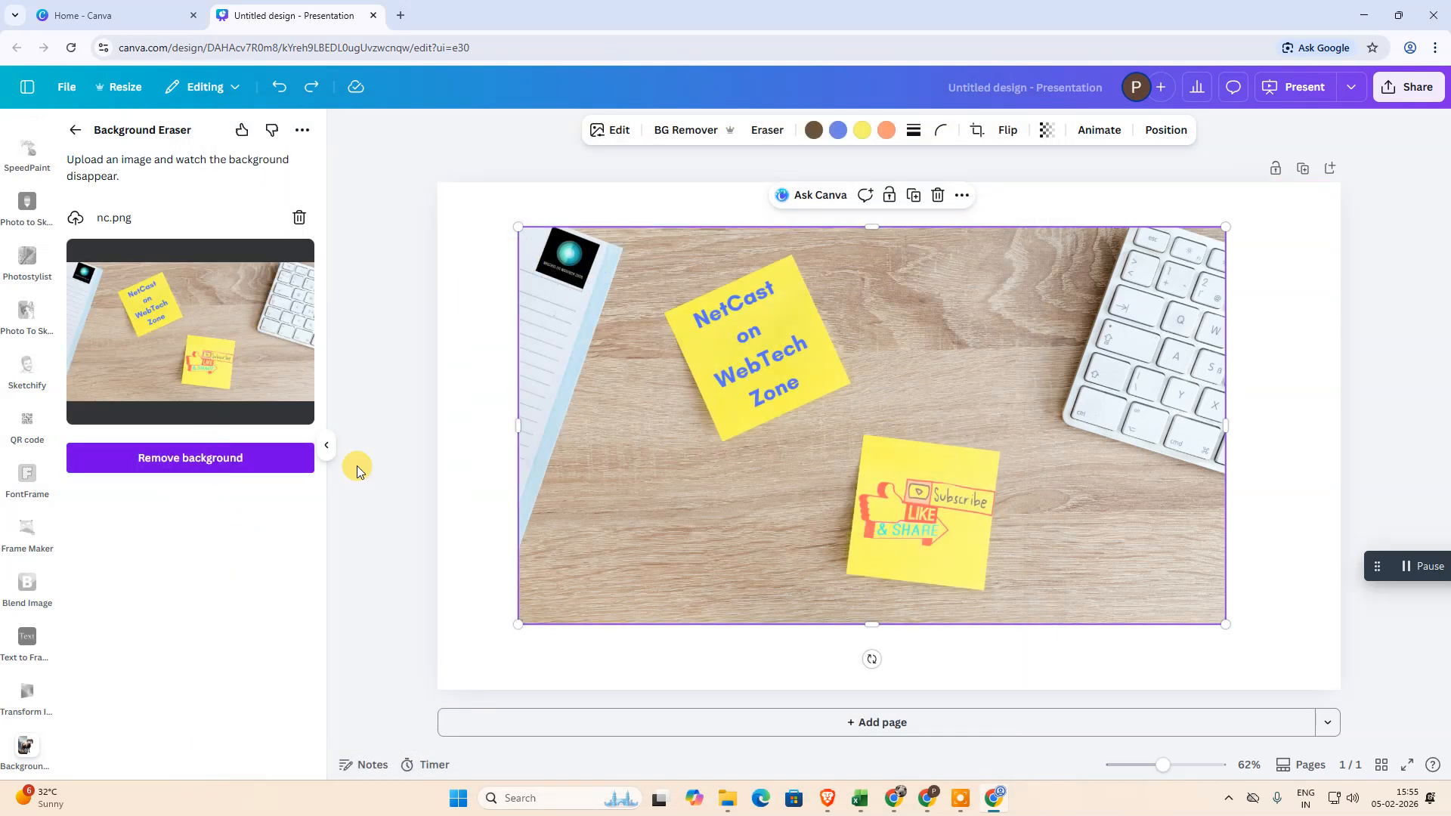
pyautogui.click(200, 464)
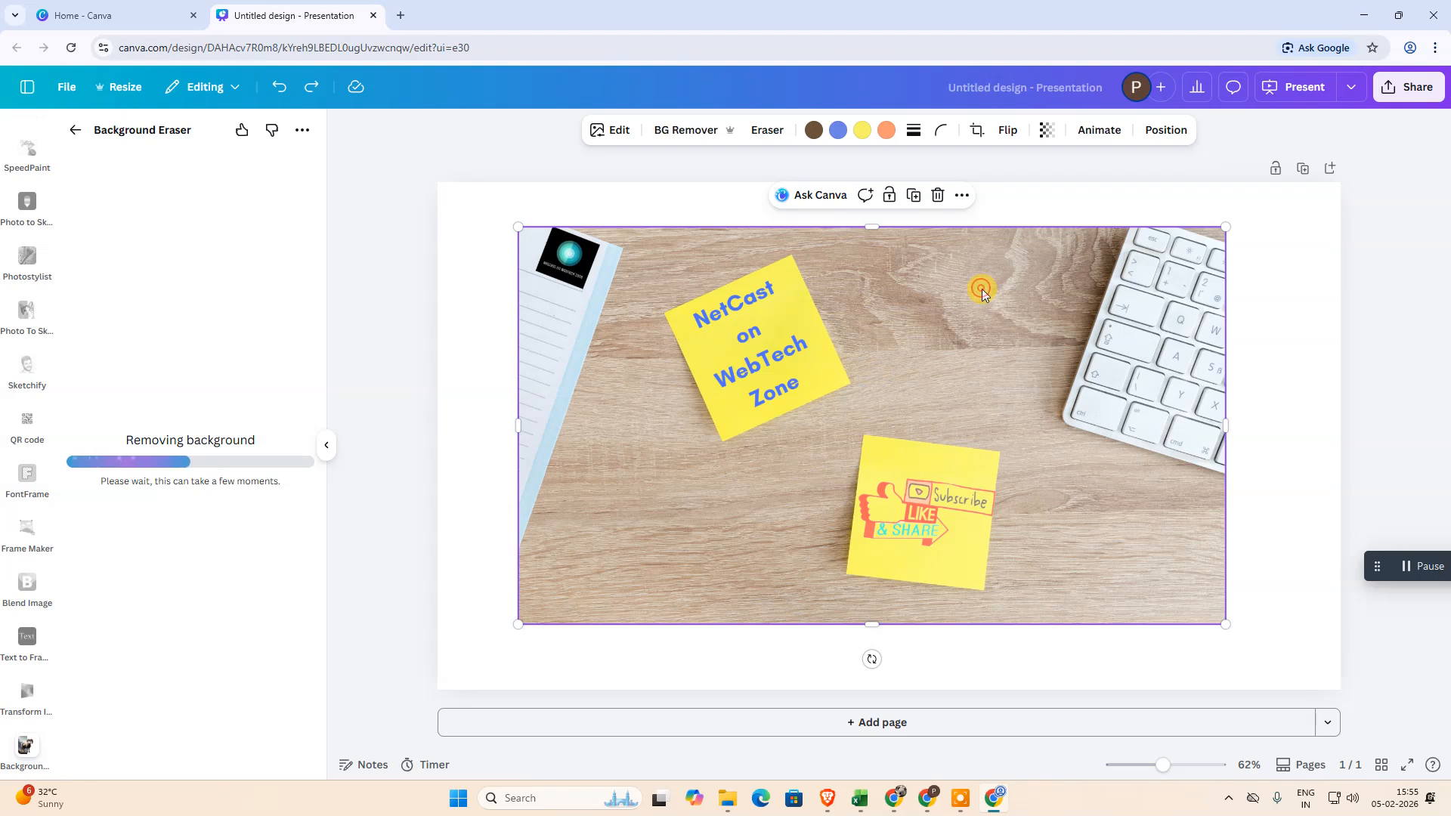
# Delete the original photo from the page, and enlarge the background-free sticky-note image to fill most of the page
pyautogui.press('Delete')
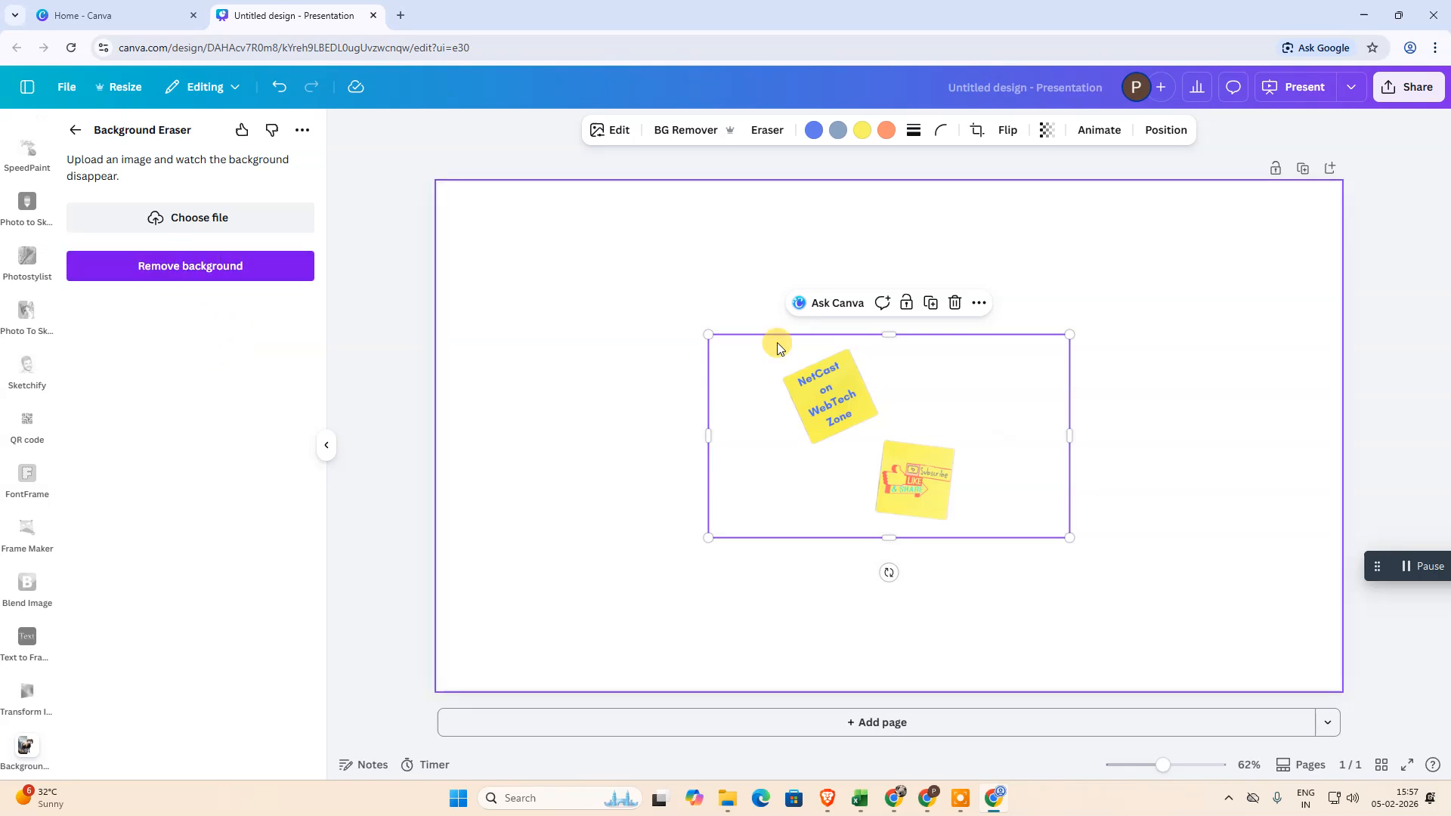
pyautogui.moveTo(883, 453); pyautogui.dragTo(739, 371)
pyautogui.moveTo(926, 455); pyautogui.dragTo(1316, 672)
pyautogui.moveTo(956, 501); pyautogui.dragTo(852, 442)
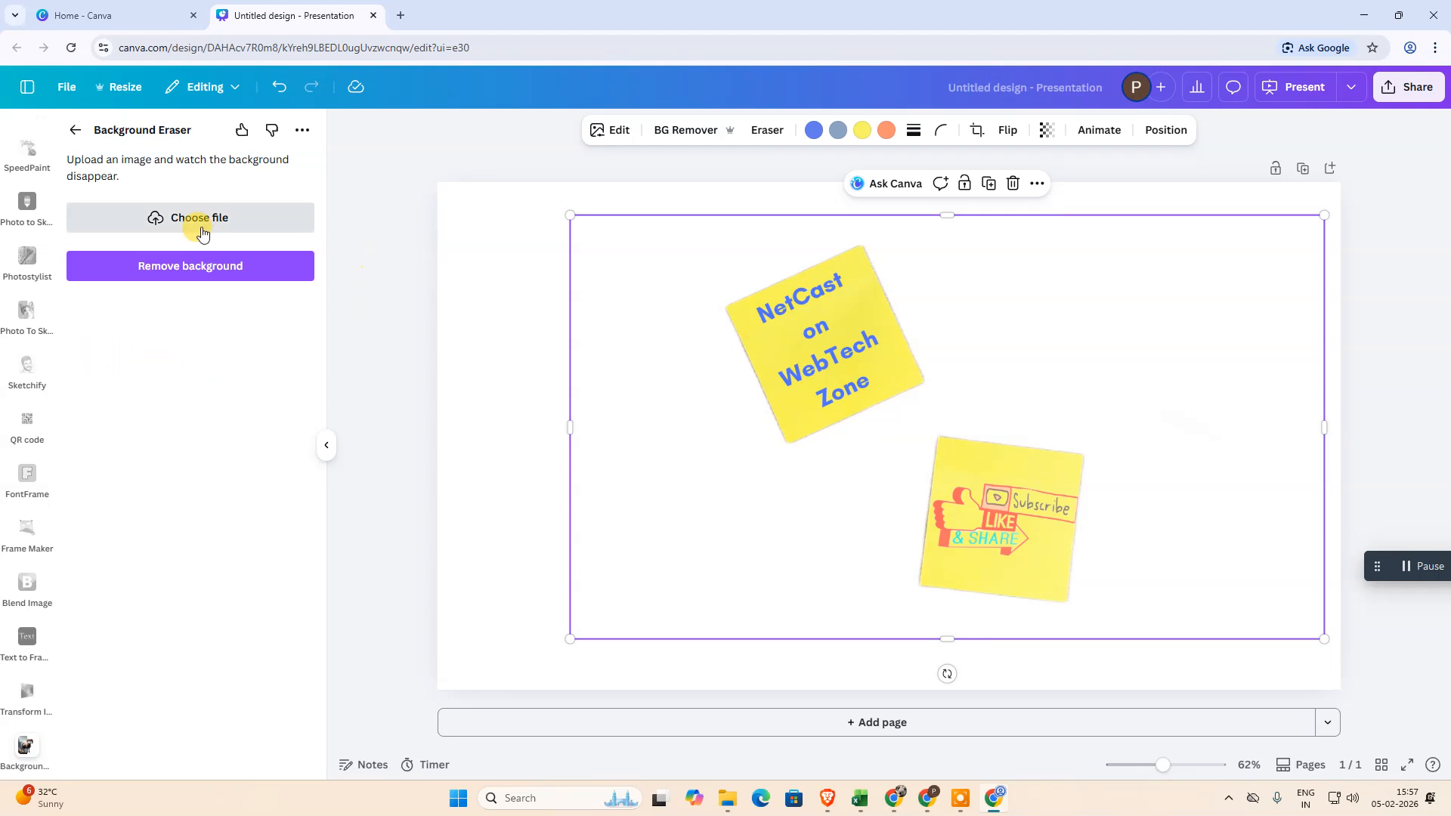